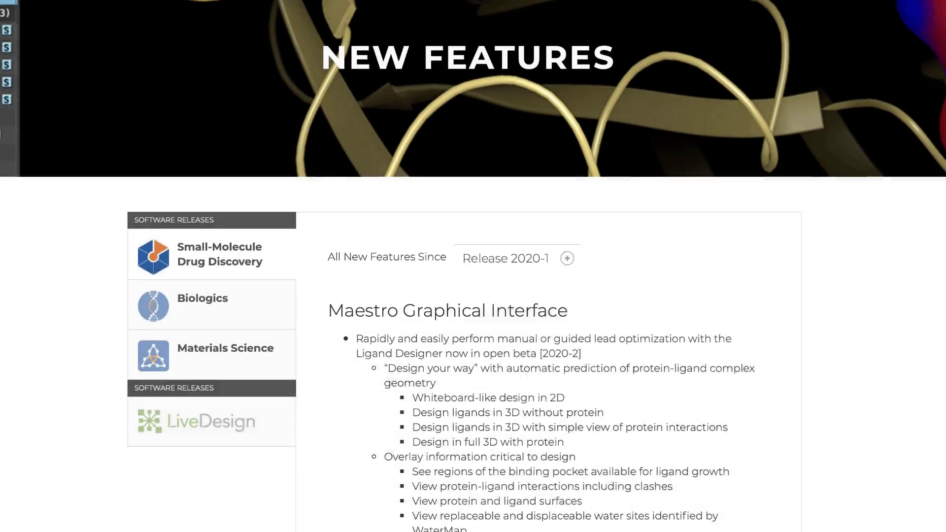
Step: Scroll the 2020-2 New Features page past the Maestro items to Ligand Alignment and Shape Screening
{"action": "scroll", "coordinate": [545, 266], "scroll_direction": "down", "scroll_amount": 11}
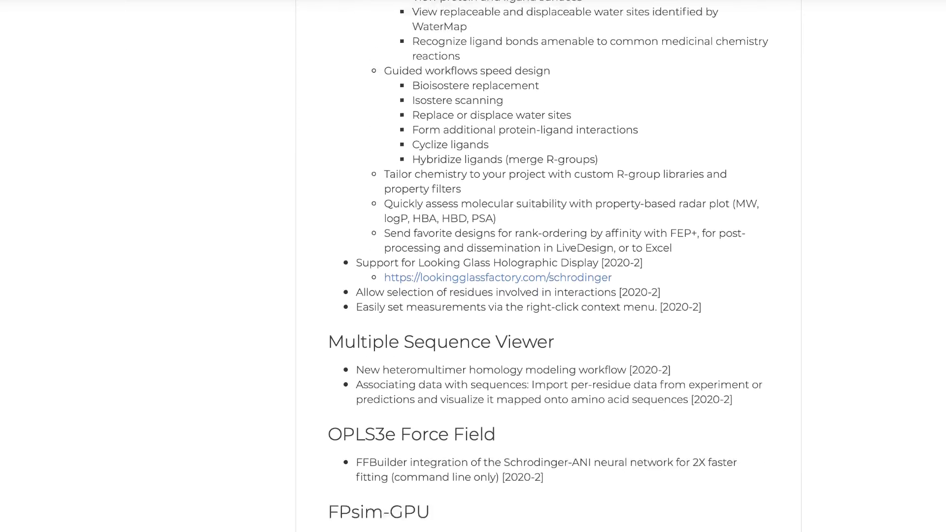
{"action": "scroll", "coordinate": [545, 266], "scroll_direction": "down", "scroll_amount": 6}
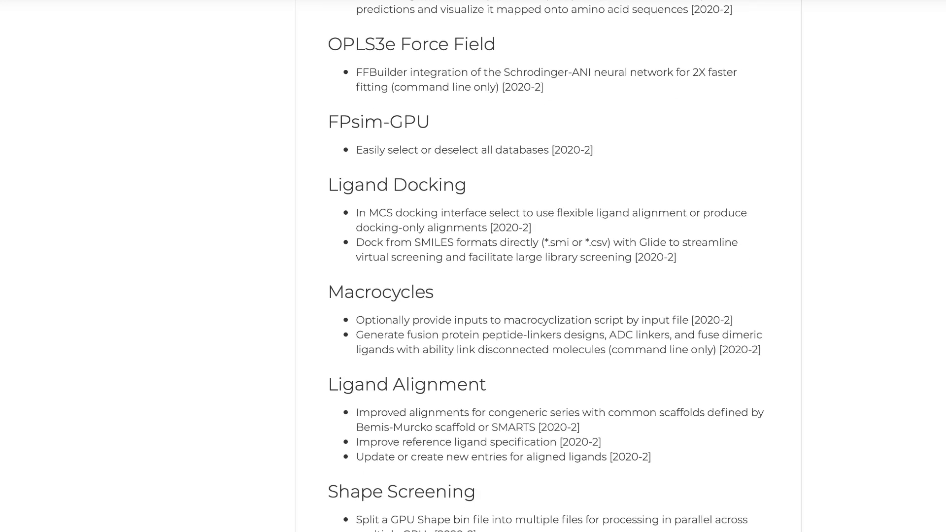
{"action": "scroll", "coordinate": [546, 266], "scroll_direction": "down", "scroll_amount": 4}
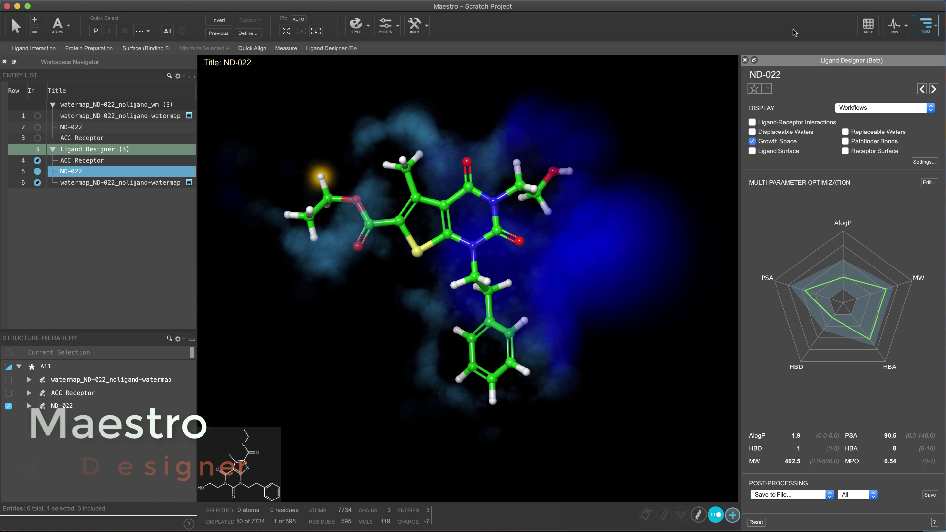
Step: Show displaceable water sites around ND-022 and switch Ligand Designer to the 2D Sketcher workflow
{"action": "left_click", "coordinate": [795, 132]}
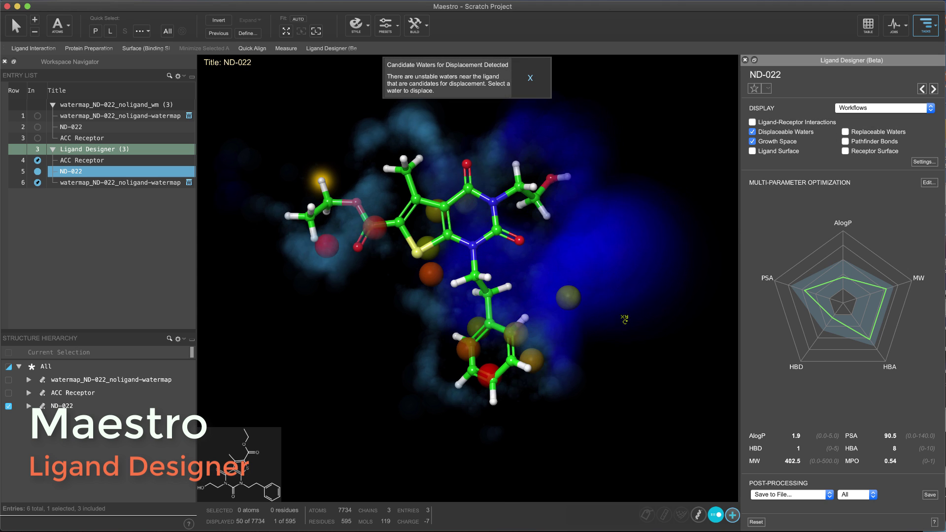
{"action": "mouse_move", "coordinate": [624, 319]}
{"action": "middle_mouse_down"}
{"action": "mouse_move", "coordinate": [650, 322]}
{"action": "mouse_move", "coordinate": [618, 314]}
{"action": "middle_mouse_up"}
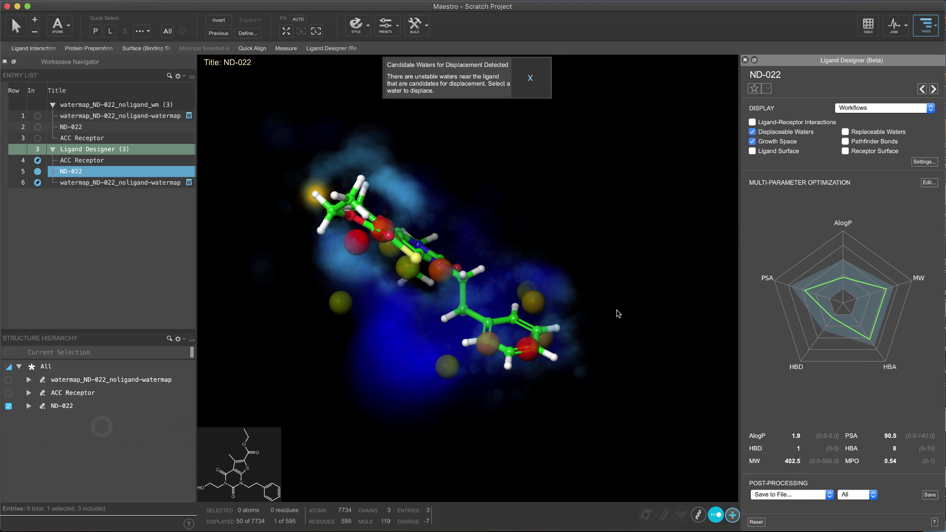
{"action": "left_click", "coordinate": [879, 108]}
{"action": "left_click", "coordinate": [862, 217]}
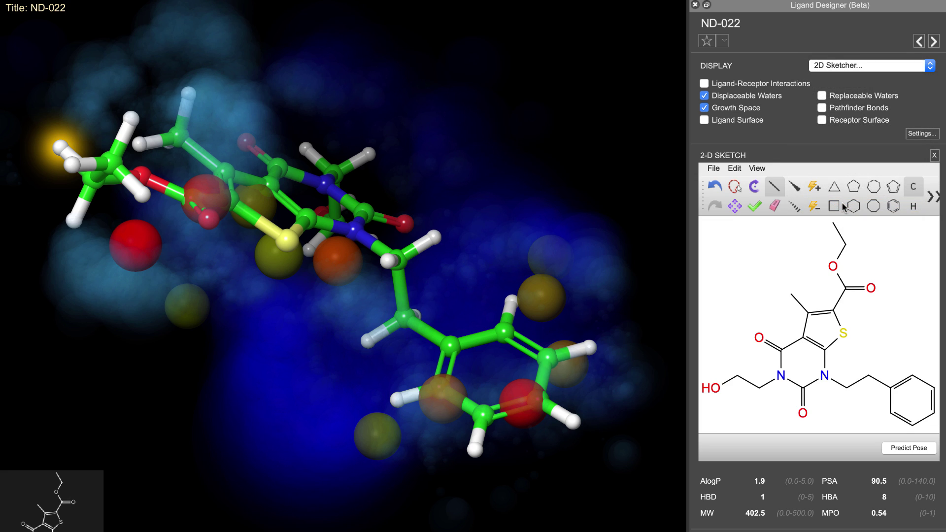
Step: Erase the ethyl ester group from ND-022's 2D sketch and begin drawing the oxazole ring
{"action": "left_click", "coordinate": [774, 207]}
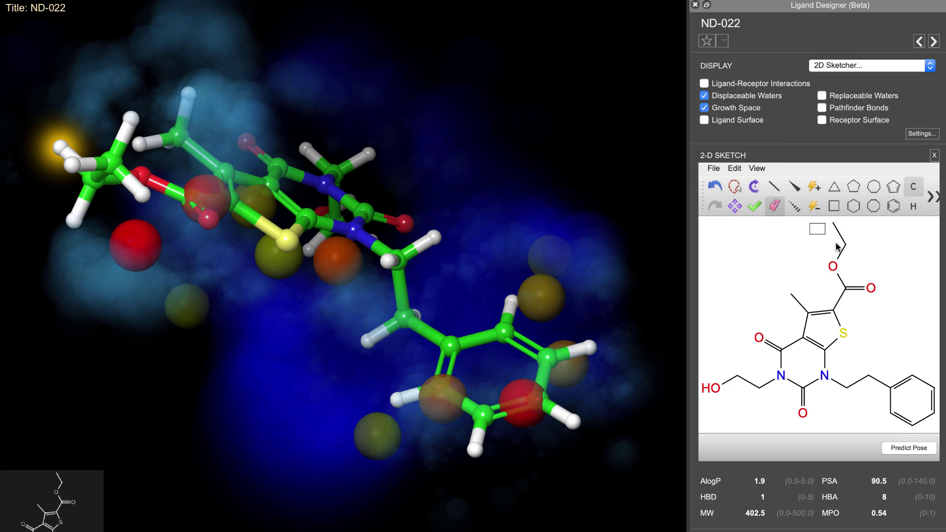
{"action": "left_click_drag", "start_coordinate": [809, 224], "coordinate": [891, 303]}
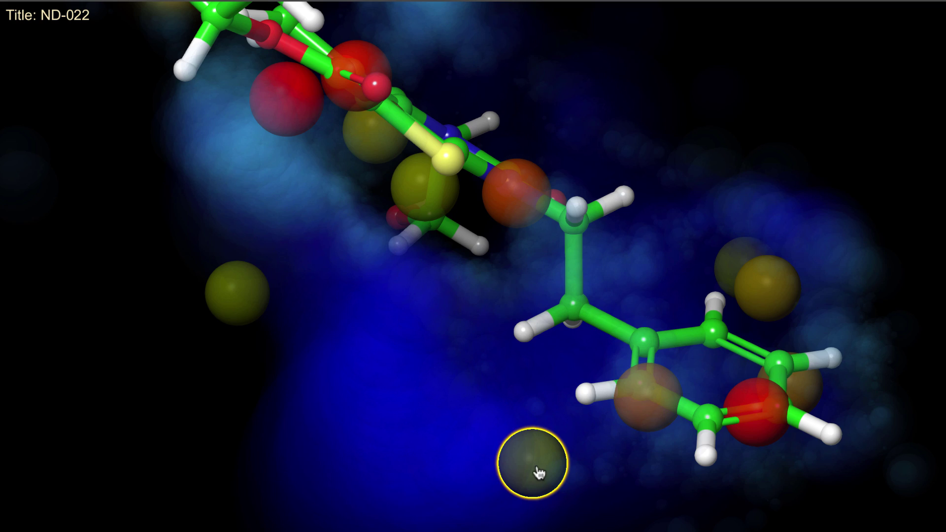
{"action": "left_click", "coordinate": [539, 473]}
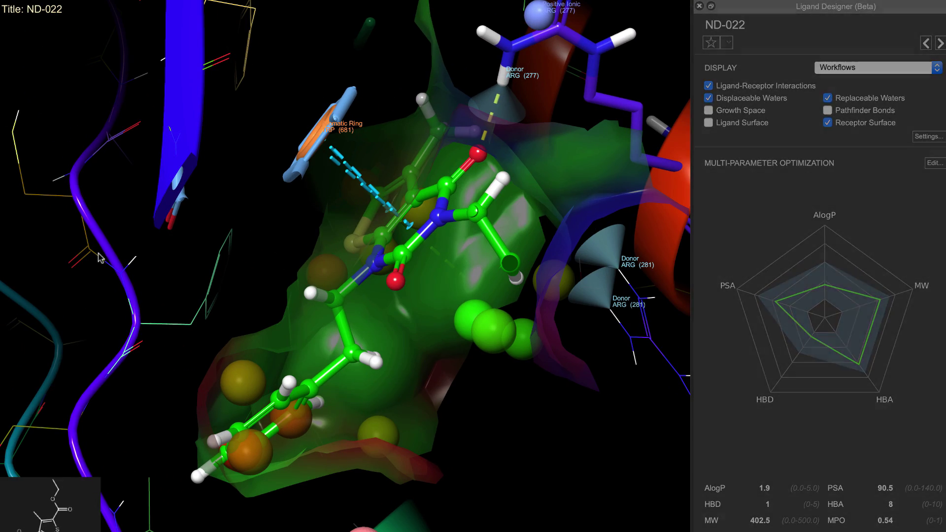
{"action": "left_click", "coordinate": [394, 444]}
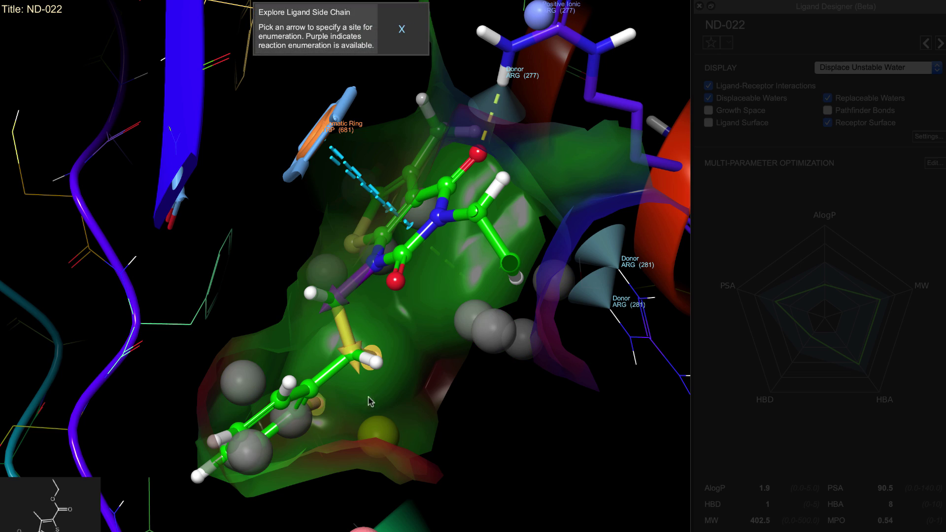
{"action": "left_click", "coordinate": [349, 330]}
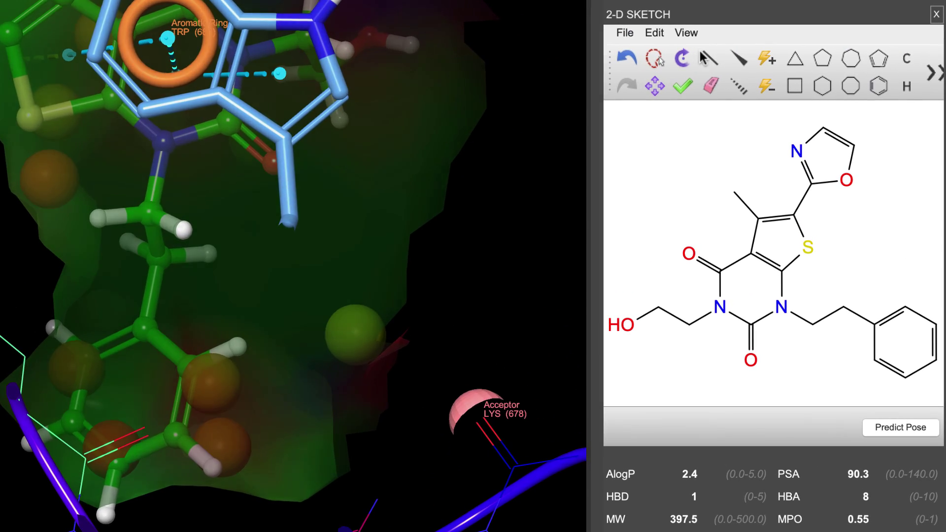
{"action": "left_click", "coordinate": [736, 95]}
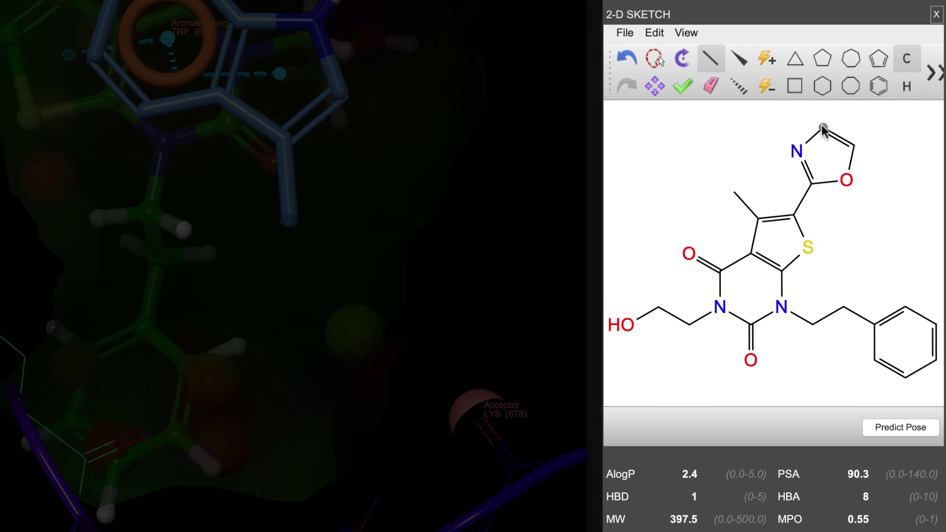
{"action": "left_click", "coordinate": [836, 159]}
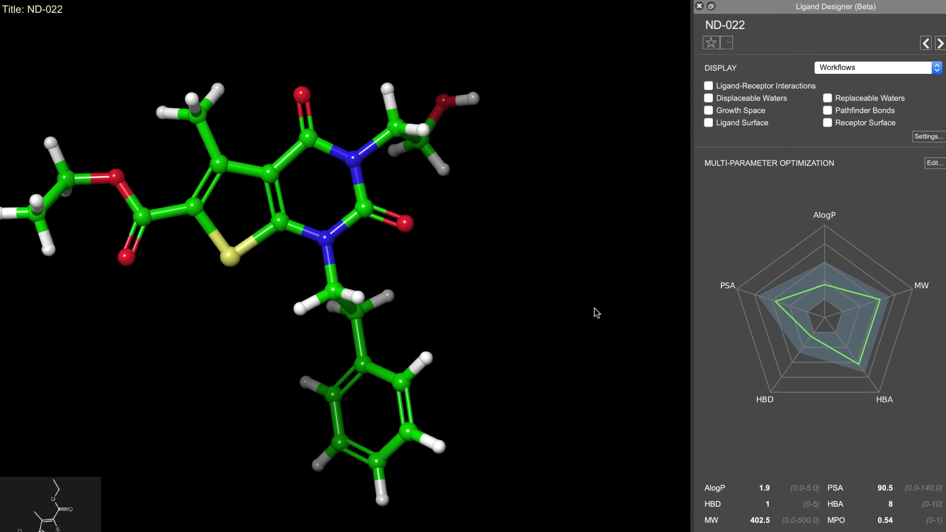
{"action": "left_click", "coordinate": [752, 110]}
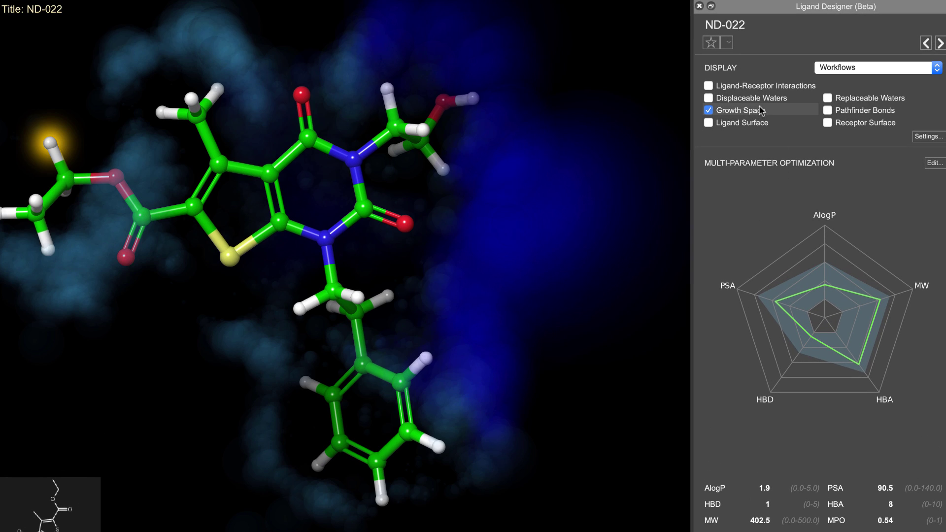
{"action": "left_click", "coordinate": [759, 98]}
{"action": "left_click", "coordinate": [777, 87]}
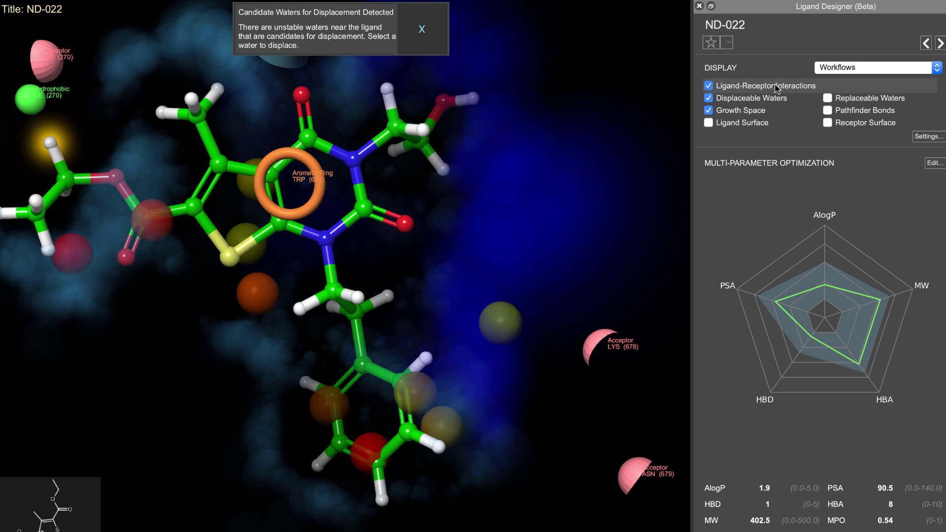
{"action": "middle_click_drag", "start_coordinate": [641, 287], "coordinate": [614, 254]}
{"action": "left_click", "coordinate": [595, 343]}
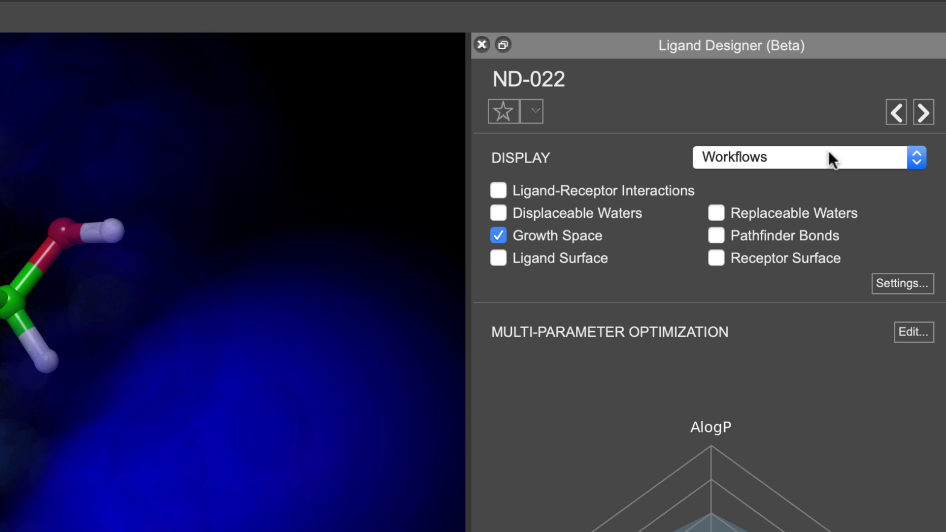
{"action": "left_click", "coordinate": [830, 154]}
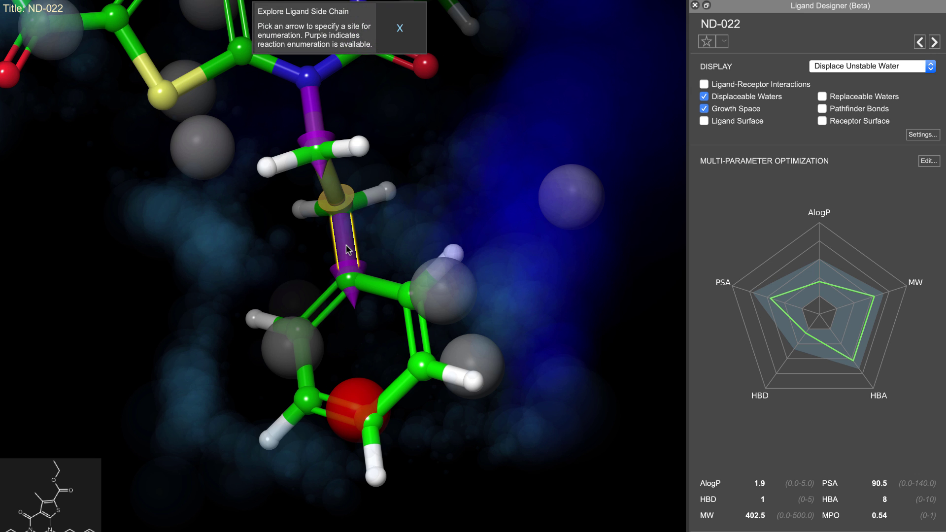
{"action": "left_click", "coordinate": [348, 250]}
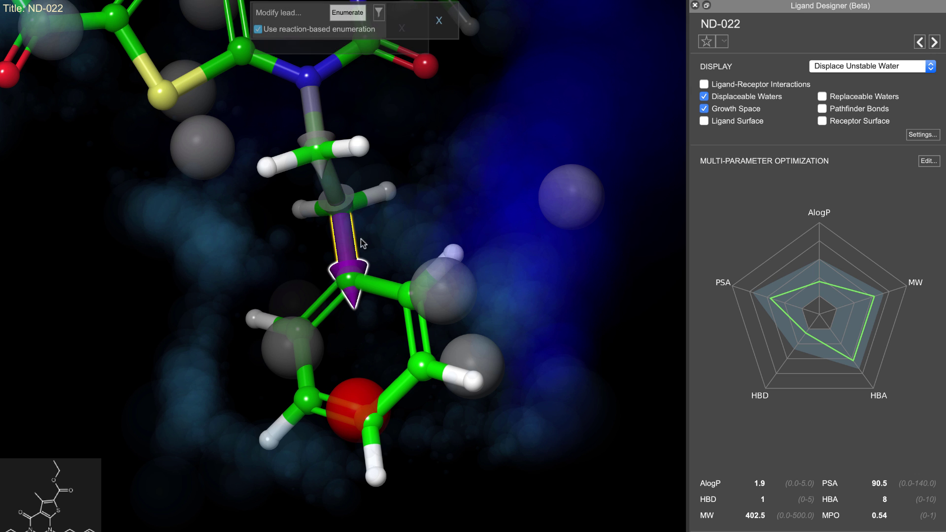
{"action": "left_click", "coordinate": [262, 29]}
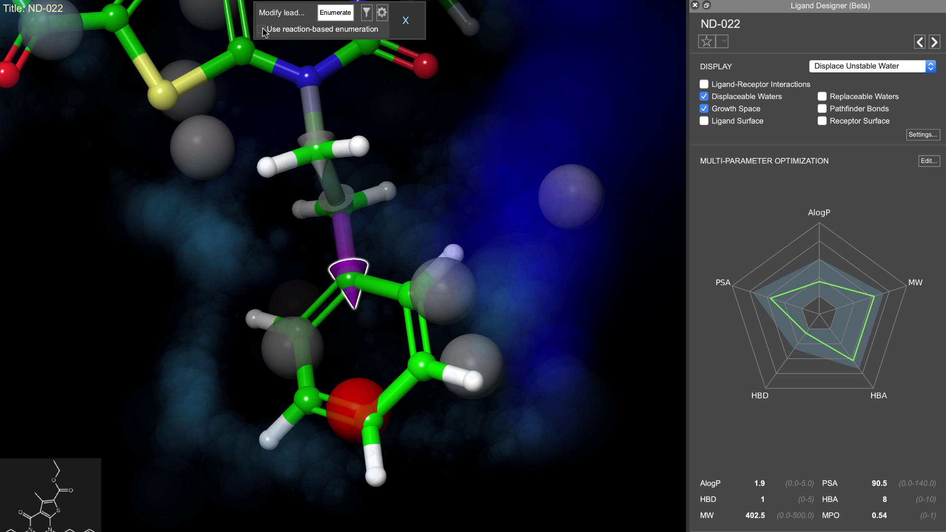
{"action": "left_click", "coordinate": [382, 14]}
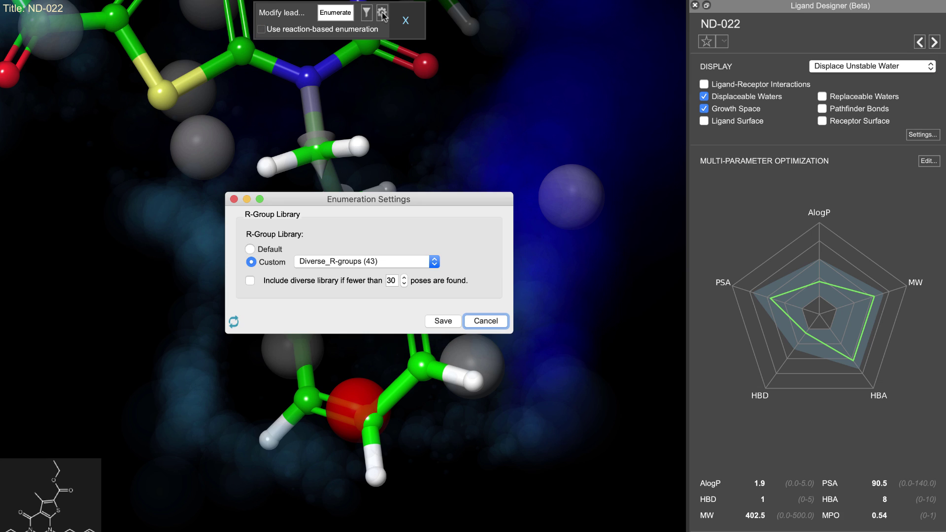
{"action": "left_click", "coordinate": [365, 261]}
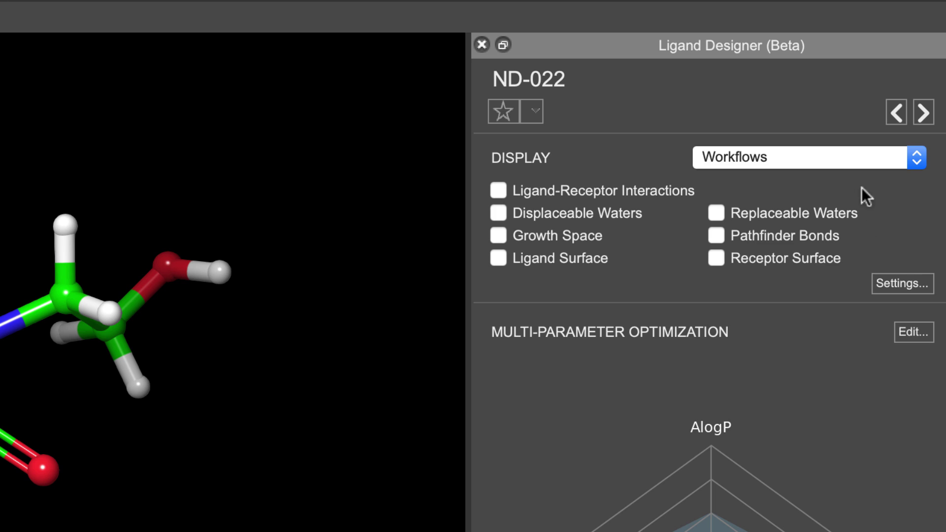
Step: Start Displace Unstable Water and toggle the Growth Space, Interactions, Pathfinder Bonds and Receptor Surface overlays
{"action": "left_click", "coordinate": [833, 156]}
{"action": "left_click", "coordinate": [803, 261]}
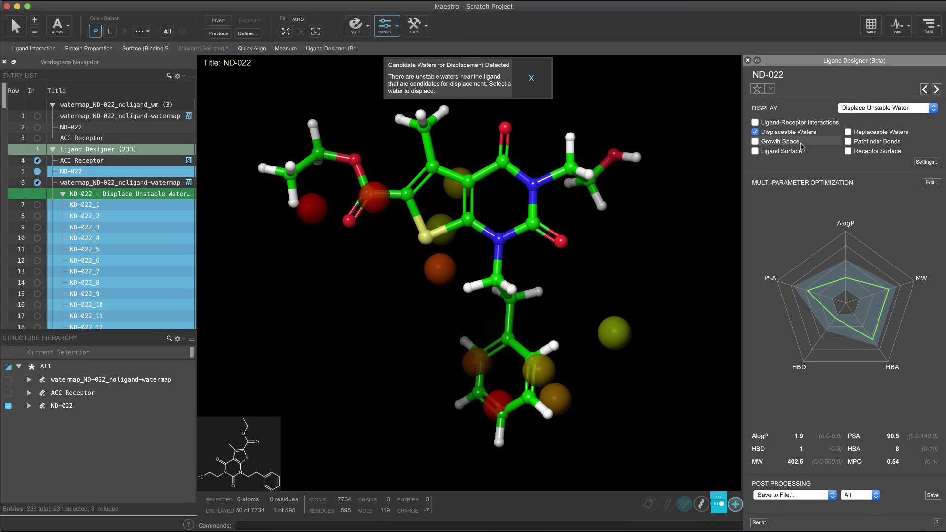
{"action": "left_click", "coordinate": [788, 143]}
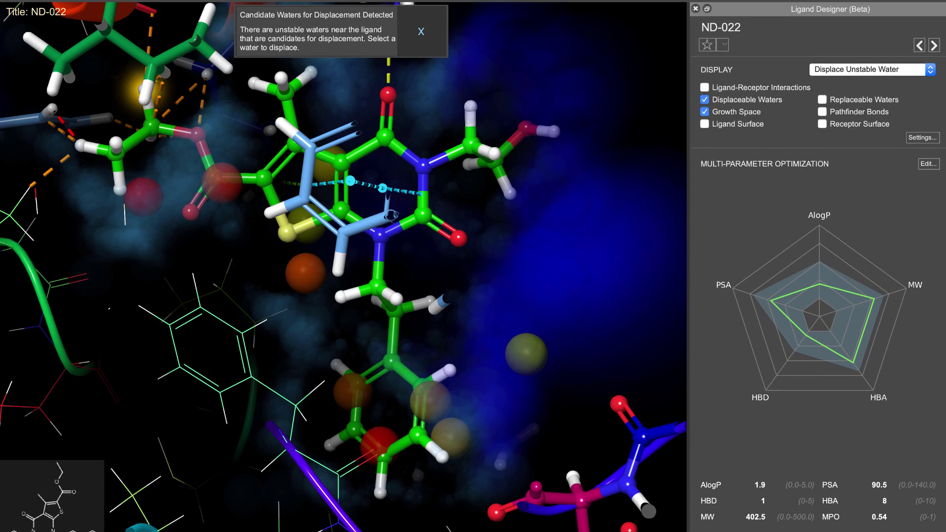
{"action": "left_click", "coordinate": [778, 87]}
{"action": "left_click", "coordinate": [832, 112]}
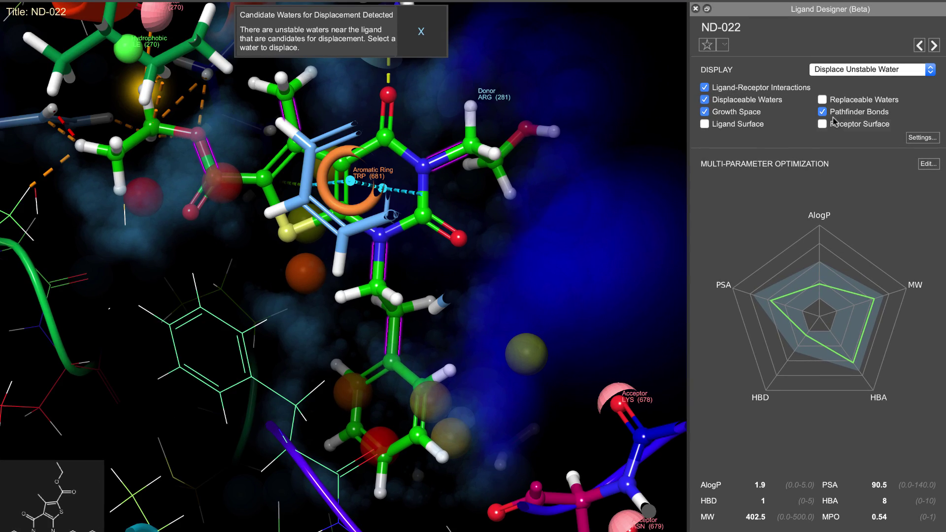
{"action": "left_click", "coordinate": [837, 124]}
{"action": "middle_click_drag", "start_coordinate": [682, 376], "coordinate": [591, 345]}
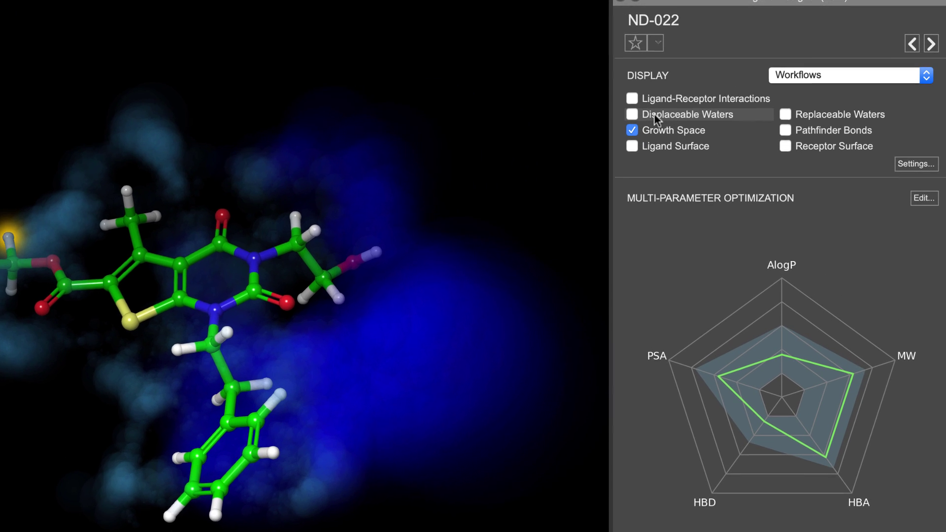
Step: Show displaceable and replaceable water sites around ND-022 and rotate to inspect them
{"action": "left_click", "coordinate": [721, 99]}
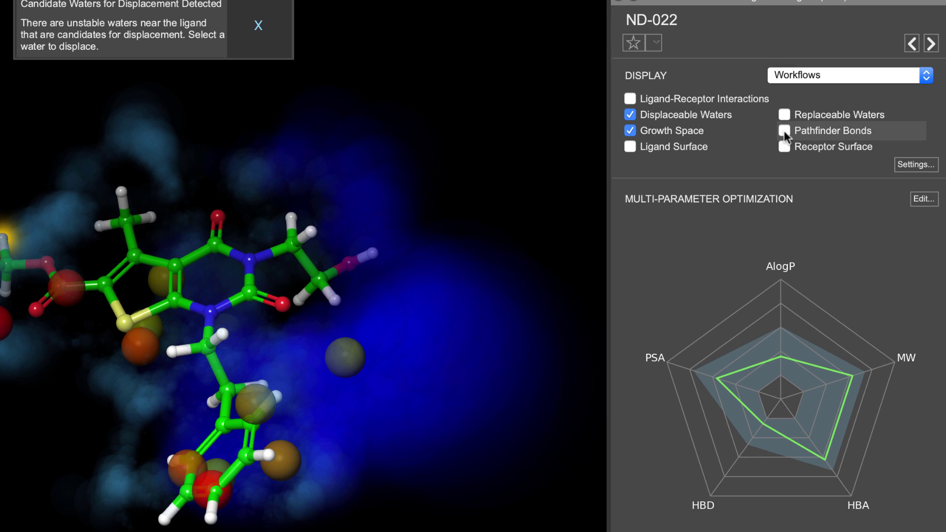
{"action": "left_click", "coordinate": [785, 114]}
{"action": "middle_click_drag", "start_coordinate": [567, 168], "coordinate": [528, 207]}
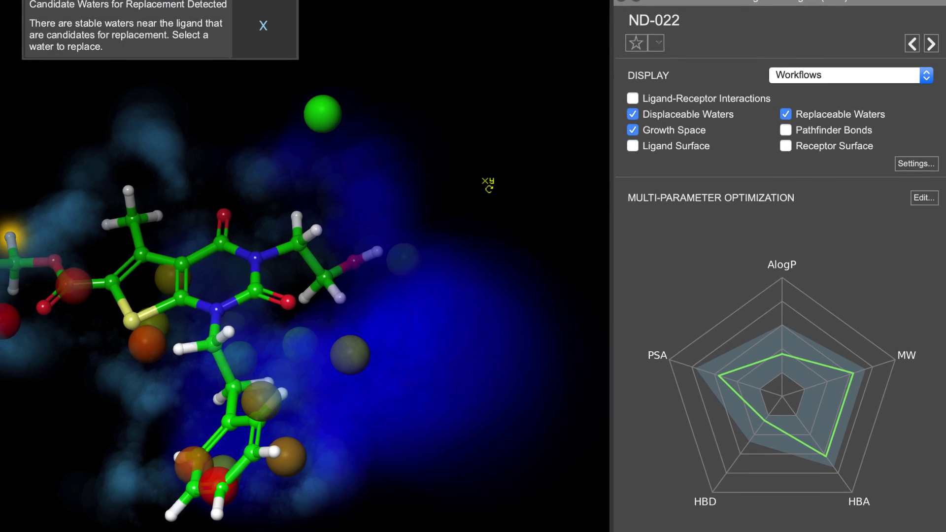
{"action": "mouse_move", "coordinate": [626, 171]}
{"action": "middle_mouse_down"}
{"action": "mouse_move", "coordinate": [655, 158]}
{"action": "mouse_move", "coordinate": [654, 144]}
{"action": "mouse_move", "coordinate": [630, 164]}
{"action": "middle_mouse_up"}
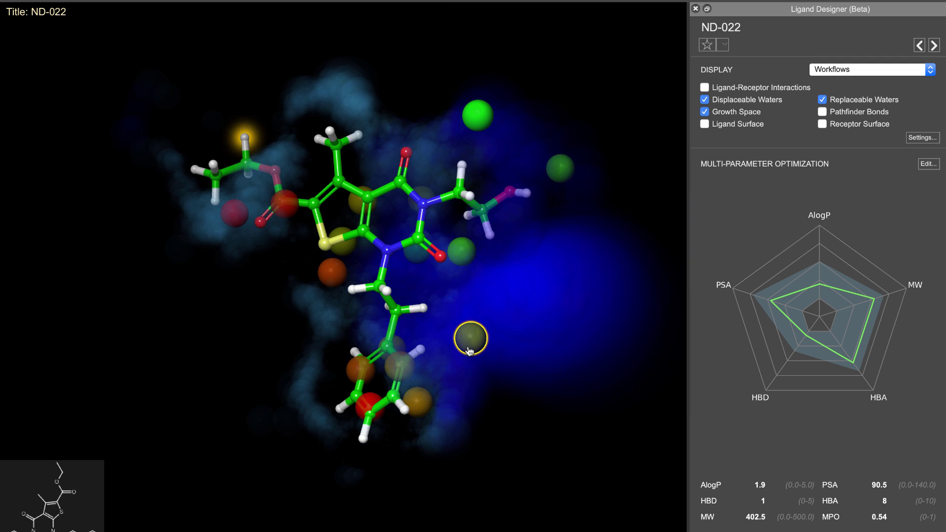
Step: Show ligand-receptor interactions and inspect the ASN (679) and LYS (678) residues behind acceptor sites
{"action": "left_click", "coordinate": [705, 87]}
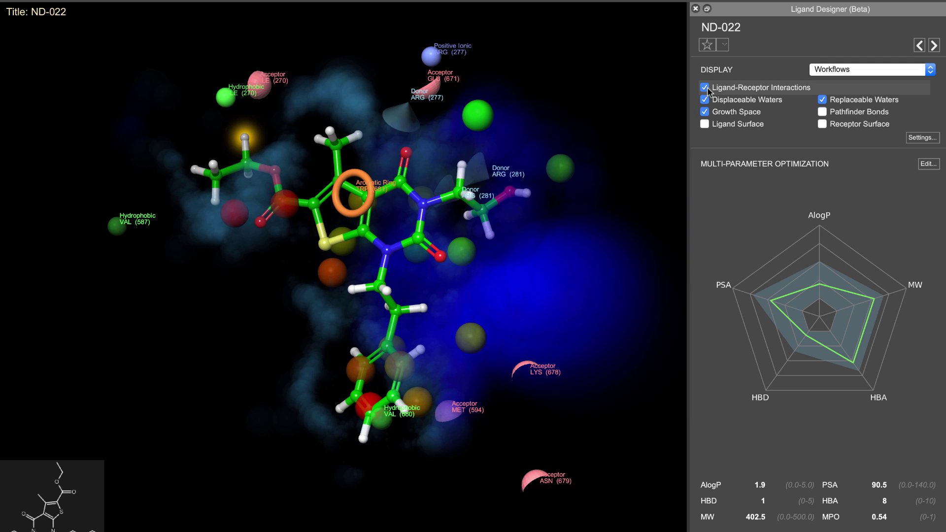
{"action": "middle_click_drag", "start_coordinate": [658, 138], "coordinate": [653, 109]}
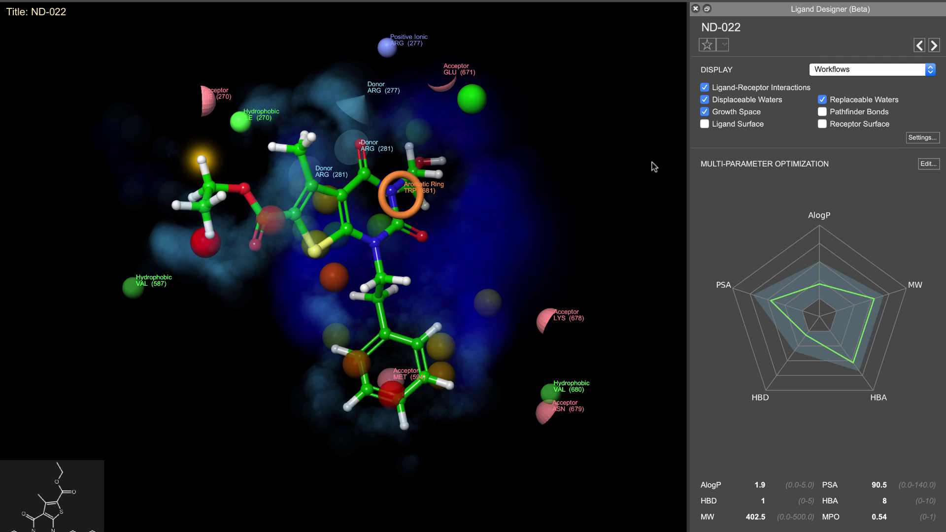
{"action": "left_click", "coordinate": [549, 420]}
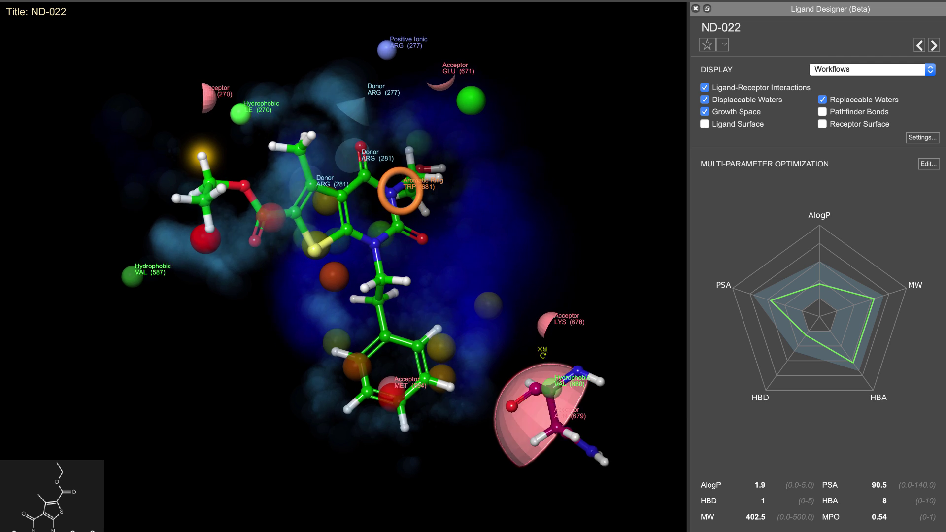
{"action": "middle_click_drag", "start_coordinate": [550, 419], "coordinate": [517, 328]}
{"action": "left_click", "coordinate": [550, 367]}
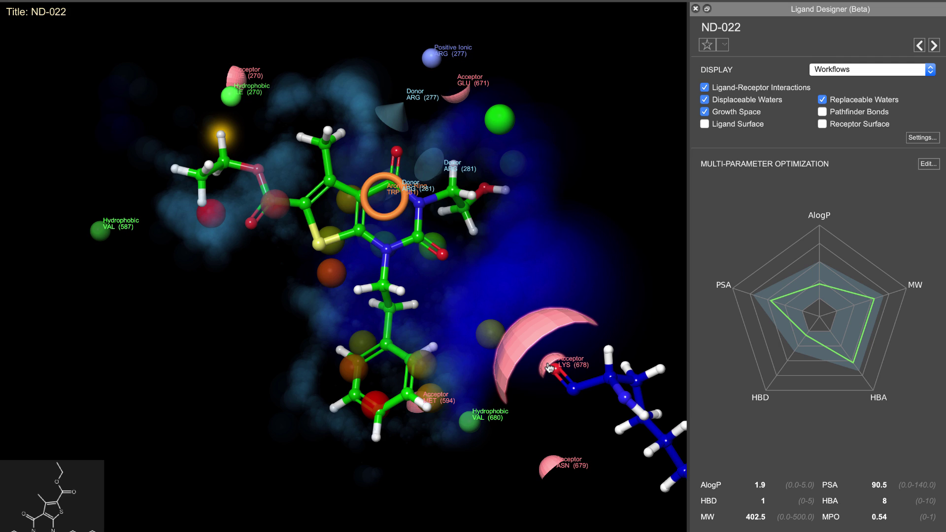
{"action": "left_click", "coordinate": [676, 299]}
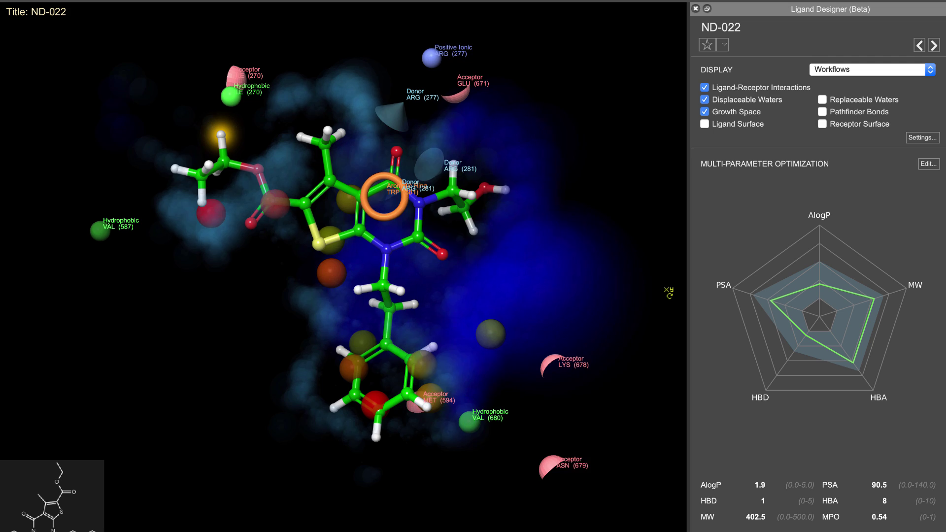
{"action": "middle_click_drag", "start_coordinate": [668, 292], "coordinate": [626, 284]}
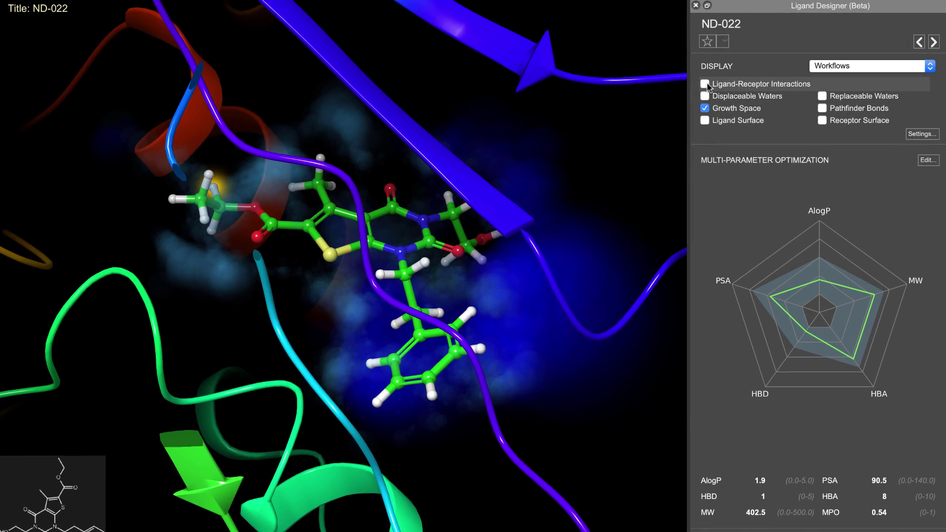
Step: Target the LYS (678) acceptor from an ND-022 ring position and enumerate new side chains
{"action": "left_click", "coordinate": [705, 84]}
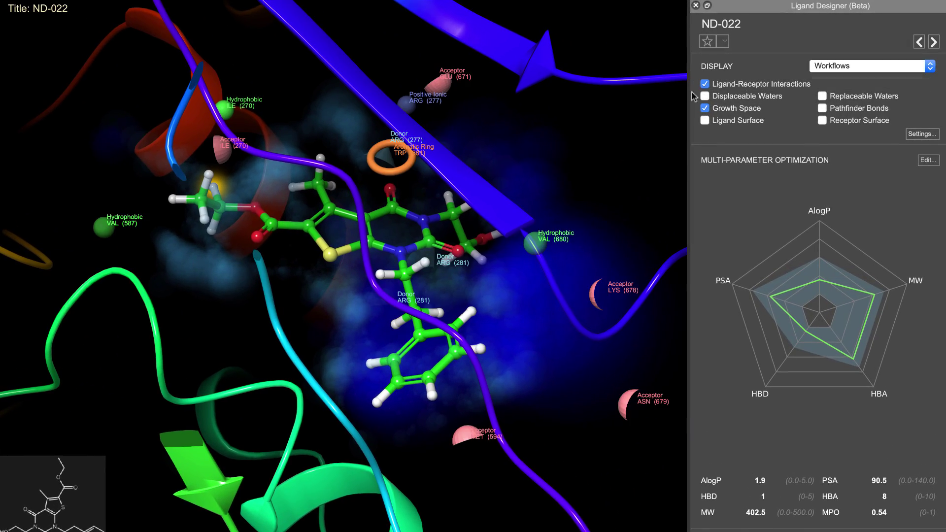
{"action": "left_click", "coordinate": [597, 298]}
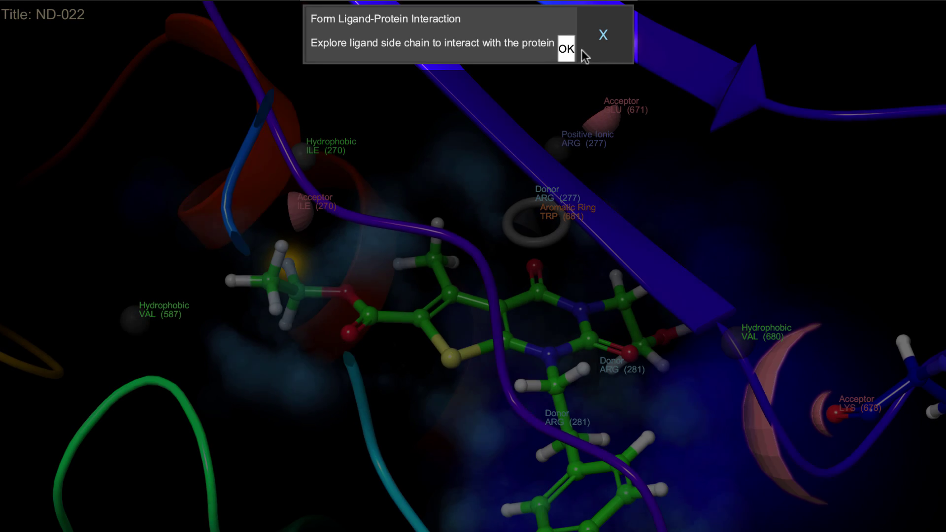
{"action": "left_click", "coordinate": [564, 47]}
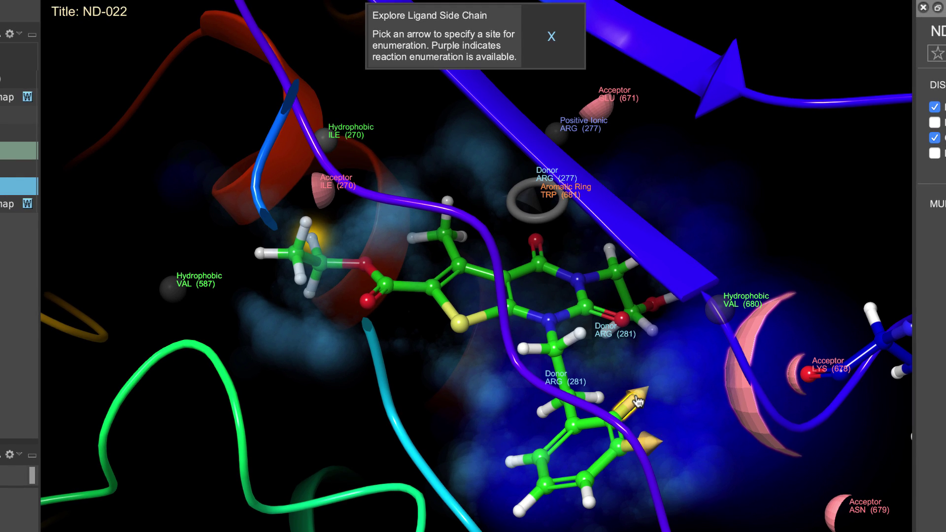
{"action": "left_click", "coordinate": [637, 401]}
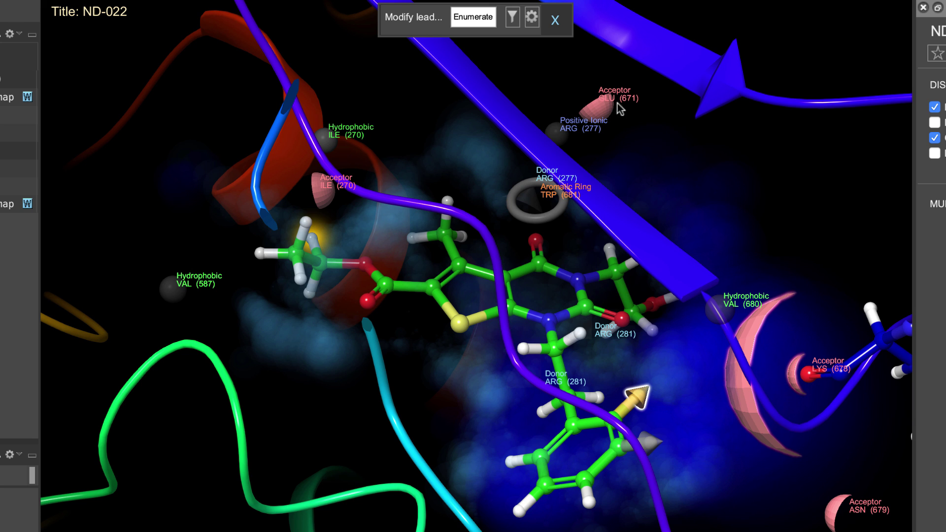
{"action": "left_click", "coordinate": [476, 20]}
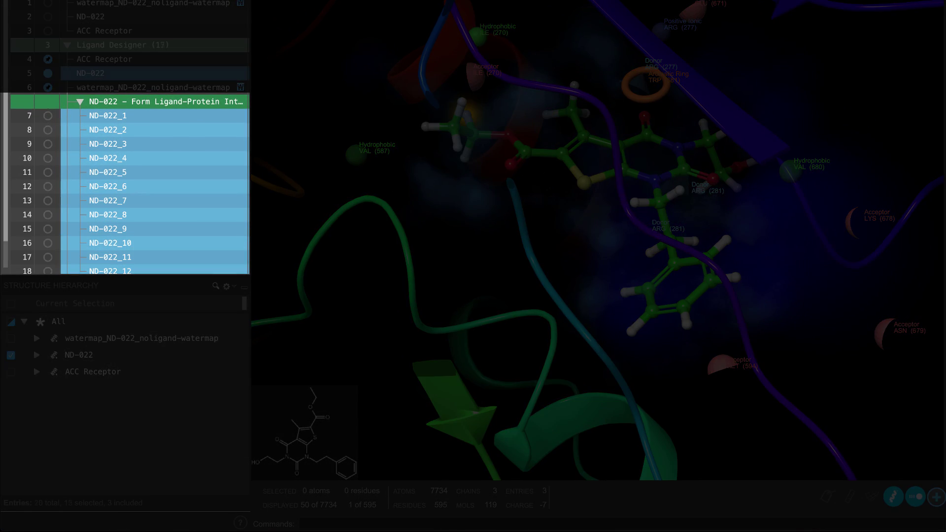
Step: Step through ND-022_1 to ND-022_12 in the workspace, then show ND-022_1 to _3 together
{"action": "left_click", "coordinate": [47, 116]}
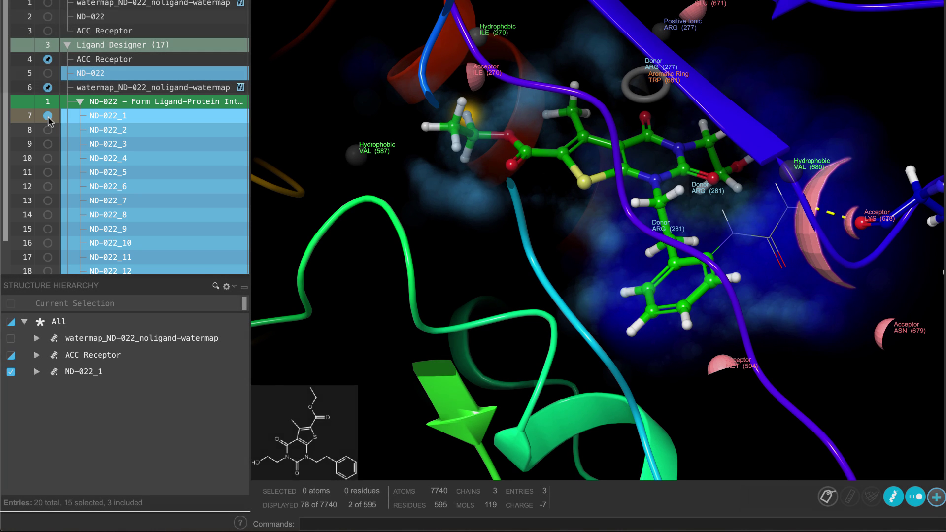
{"action": "left_click", "coordinate": [48, 130]}
{"action": "left_click", "coordinate": [48, 144]}
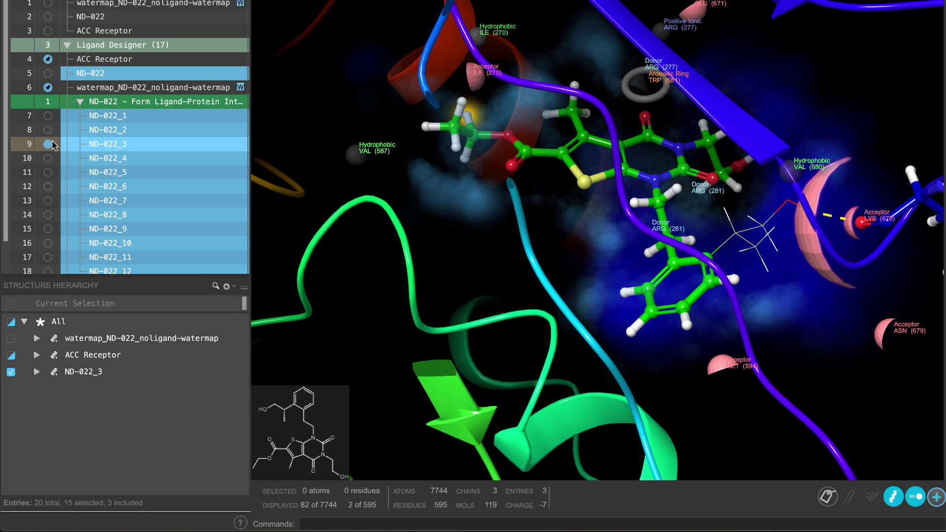
{"action": "left_click", "coordinate": [48, 158]}
{"action": "key", "text": "Down"}
{"action": "key", "text": "Down"}
{"action": "key", "text": "Down"}
{"action": "key", "text": "Down"}
{"action": "key", "text": "Down"}
{"action": "key", "text": "Down"}
{"action": "key", "text": "Down"}
{"action": "key", "text": "Down"}
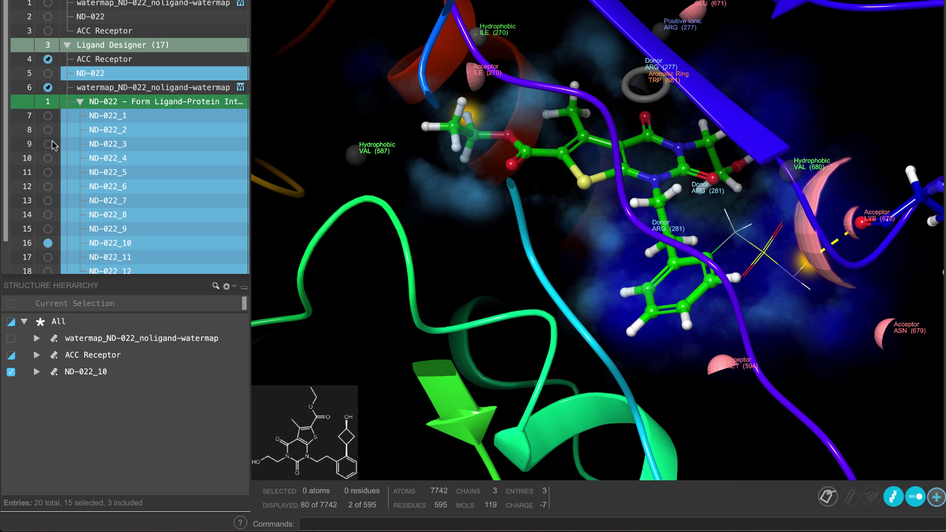
{"action": "left_click_drag", "start_coordinate": [48, 111], "coordinate": [49, 84]}
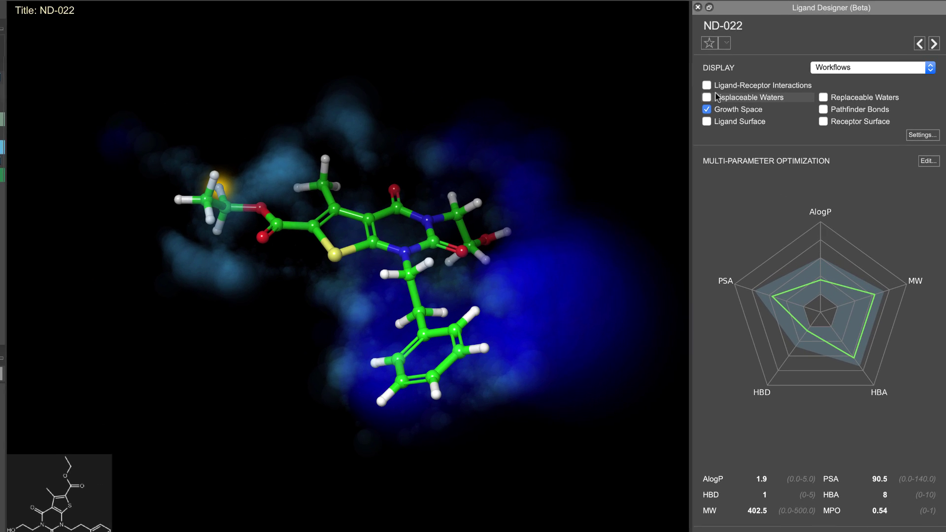
Step: Choose an unstable displaceable water and the ND-022 ring position for new substituents
{"action": "left_click", "coordinate": [755, 132]}
{"action": "middle_click_drag", "start_coordinate": [610, 129], "coordinate": [611, 195]}
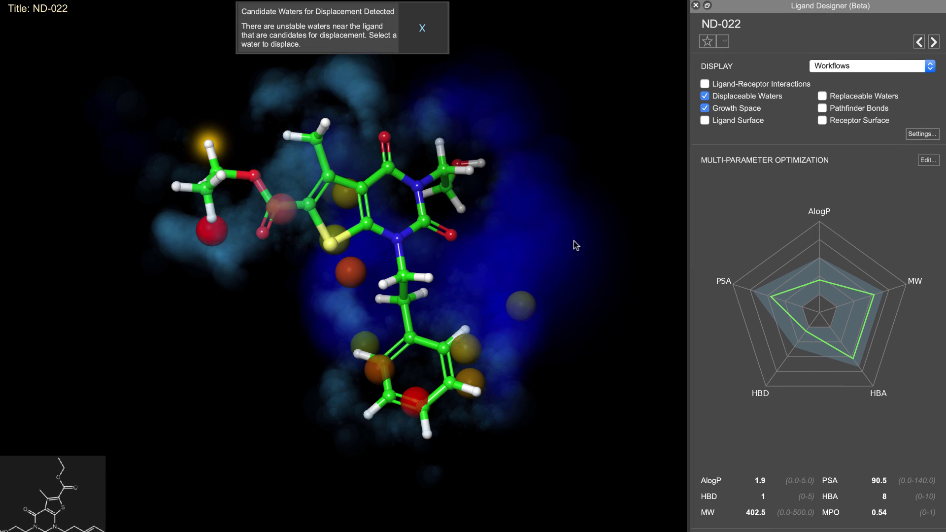
{"action": "left_click", "coordinate": [525, 304]}
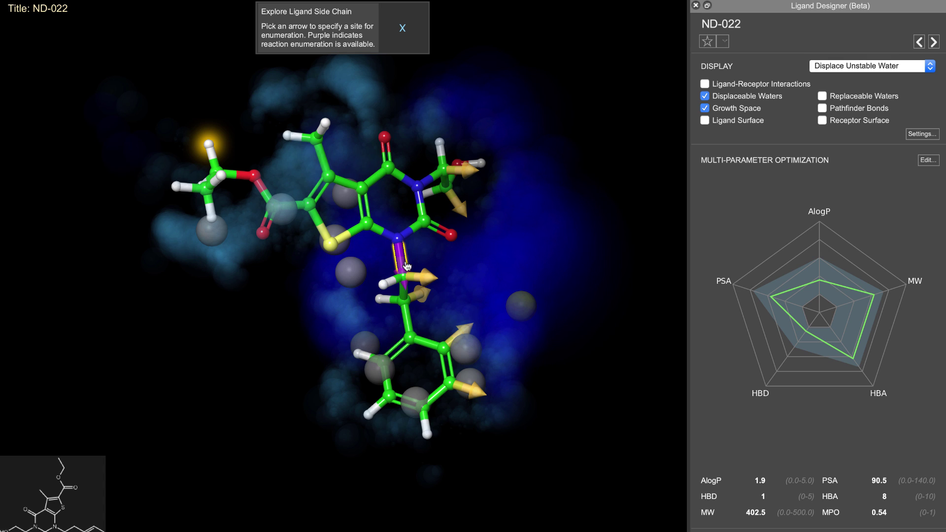
{"action": "left_click", "coordinate": [462, 333]}
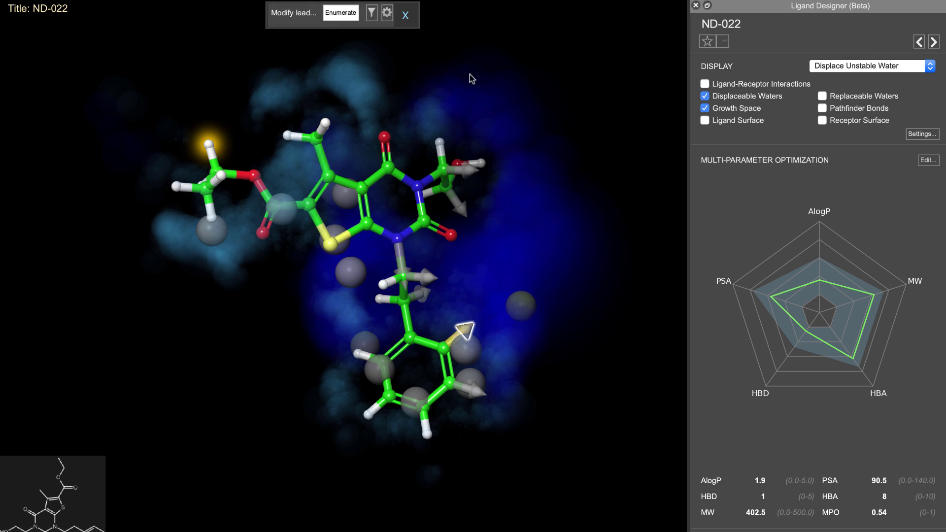
Step: Set the enumeration to use the Custom ring_decorations (24) library and save the settings
{"action": "left_click", "coordinate": [388, 13]}
{"action": "left_click", "coordinate": [272, 265]}
{"action": "left_click", "coordinate": [326, 264]}
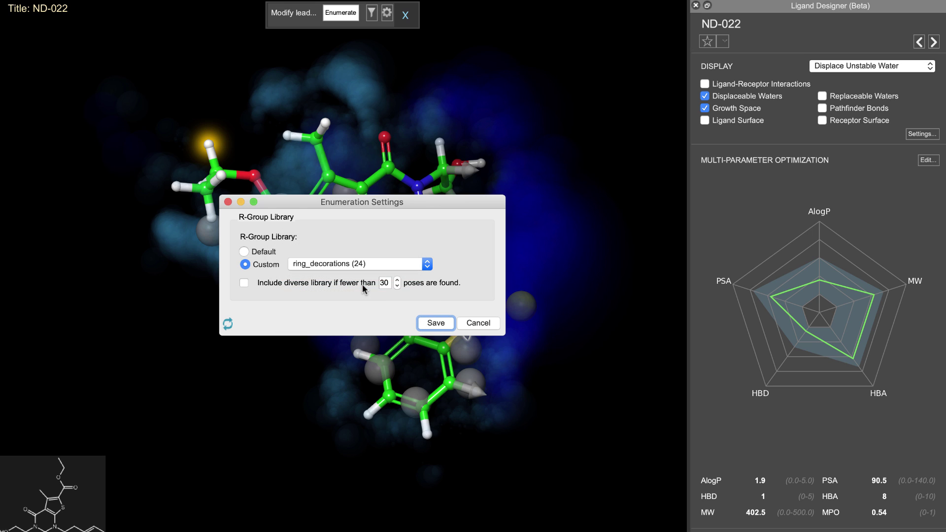
{"action": "left_click", "coordinate": [435, 323]}
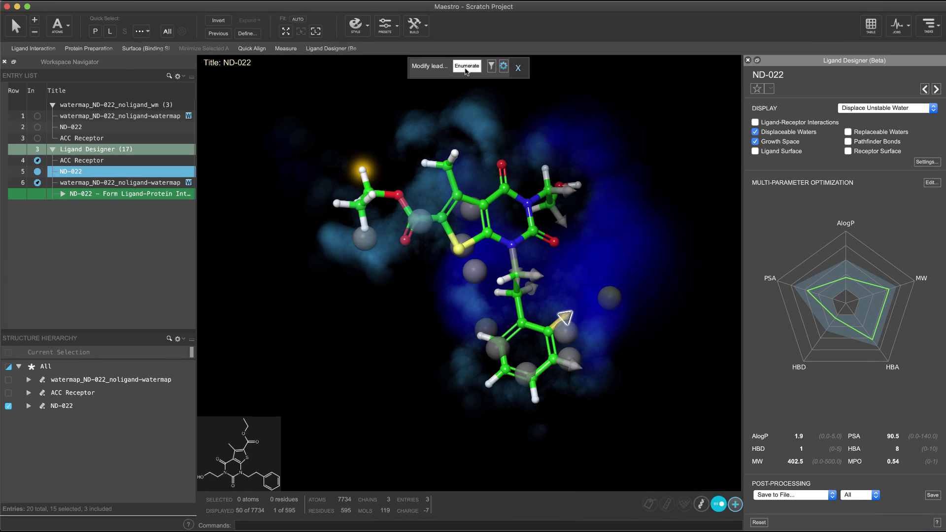
Step: Run the water-displacement enumeration and step through the new variants up to ND-022_33
{"action": "left_click", "coordinate": [466, 66]}
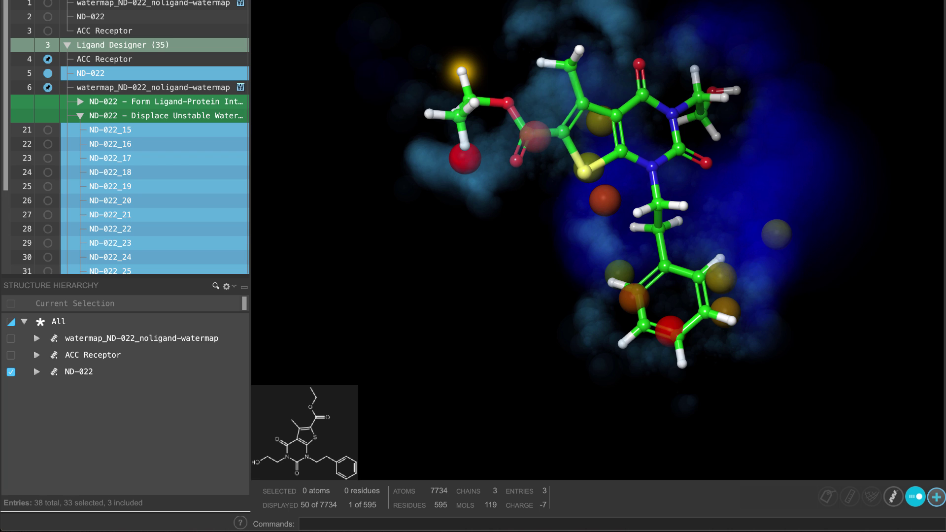
{"action": "key", "text": "Down"}
{"action": "key", "text": "Down"}
{"action": "key", "text": "Down"}
{"action": "key", "text": "Down"}
{"action": "key", "text": "Down"}
{"action": "key", "text": "Down"}
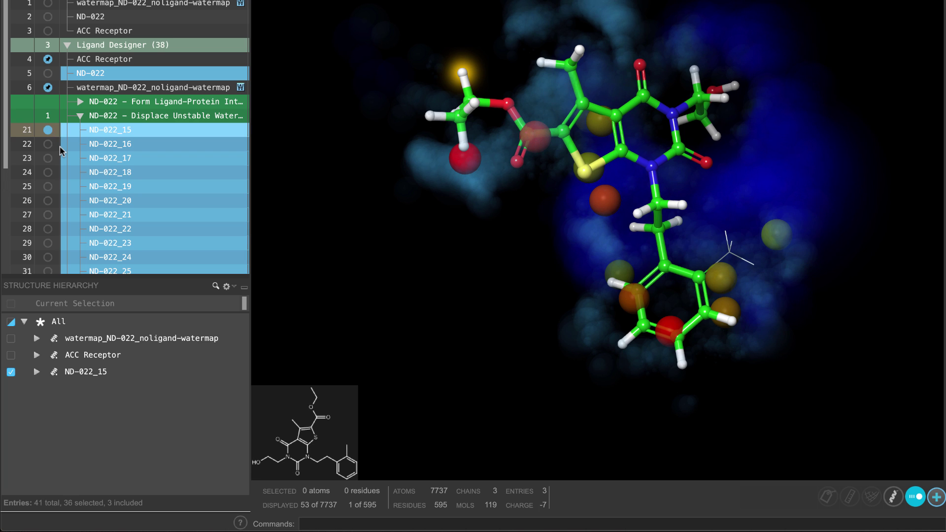
{"action": "key", "text": "Down"}
{"action": "key", "text": "Down"}
{"action": "key", "text": "Down"}
{"action": "key", "text": "Down"}
{"action": "key", "text": "Down"}
{"action": "key", "text": "Down"}
{"action": "key", "text": "Down"}
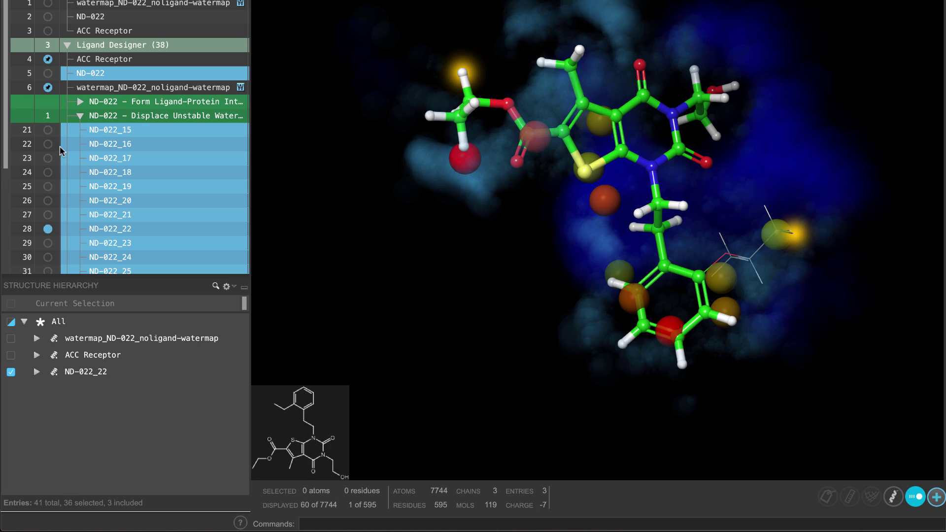
{"action": "key", "text": "Down"}
{"action": "key", "text": "Down"}
{"action": "key", "text": "Down"}
{"action": "key", "text": "Down"}
{"action": "key", "text": "Down"}
{"action": "key", "text": "Down"}
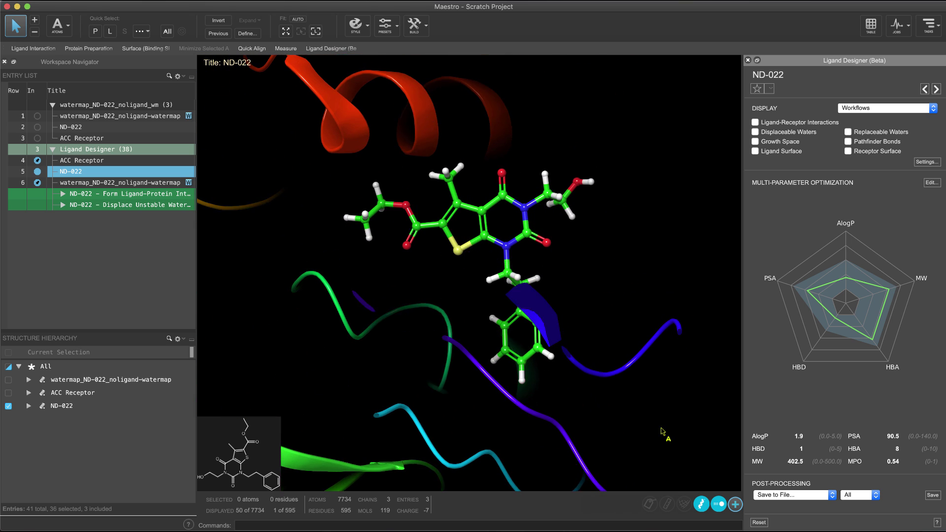
Step: Pick the growth-space region beside ND-022's ethyl ester and enumerate 43 side-chain ideas
{"action": "left_click", "coordinate": [755, 141]}
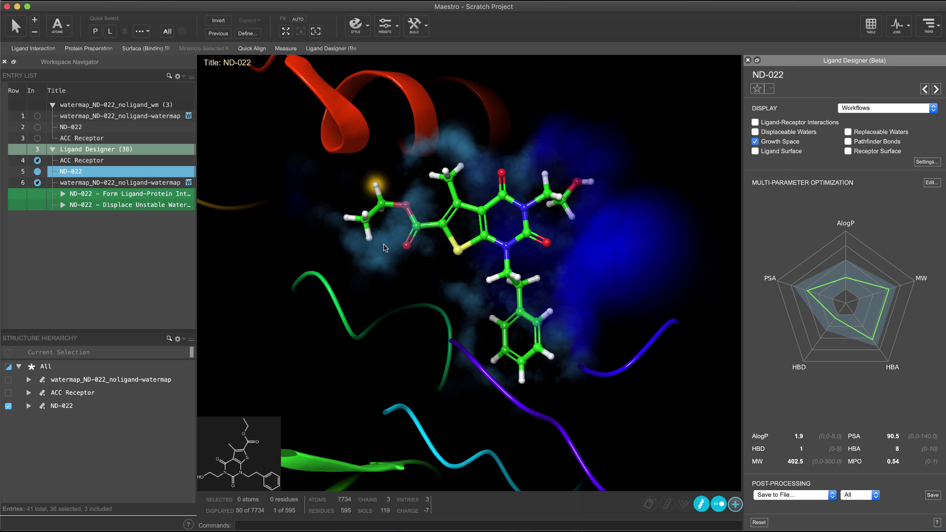
{"action": "left_click", "coordinate": [378, 249]}
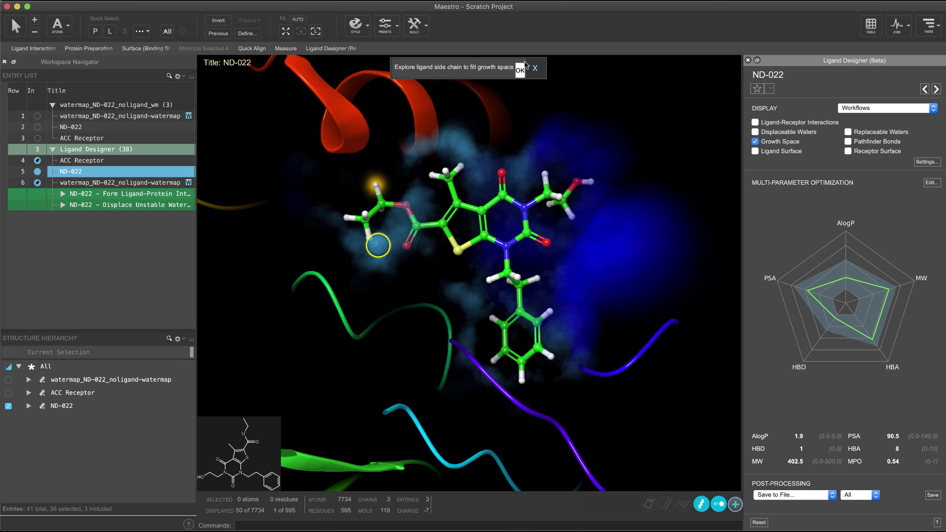
{"action": "left_click", "coordinate": [520, 70]}
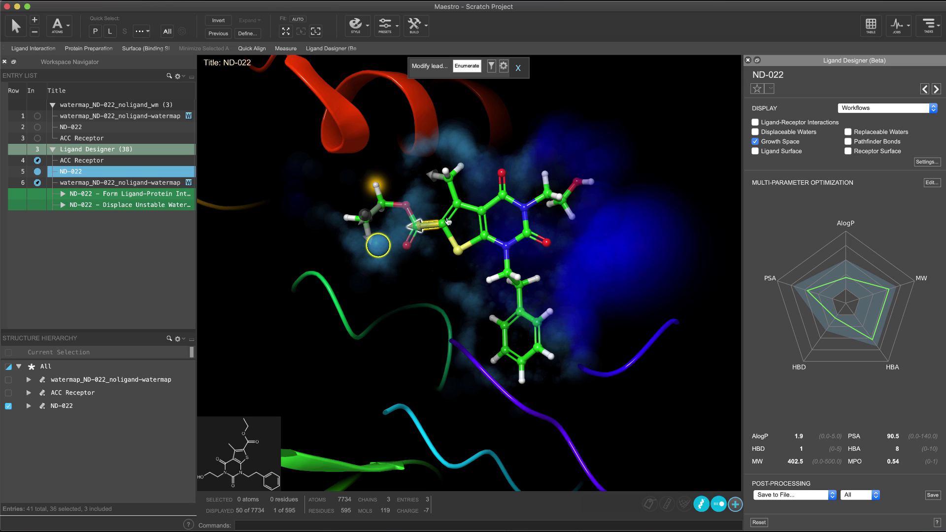
{"action": "left_click", "coordinate": [466, 67]}
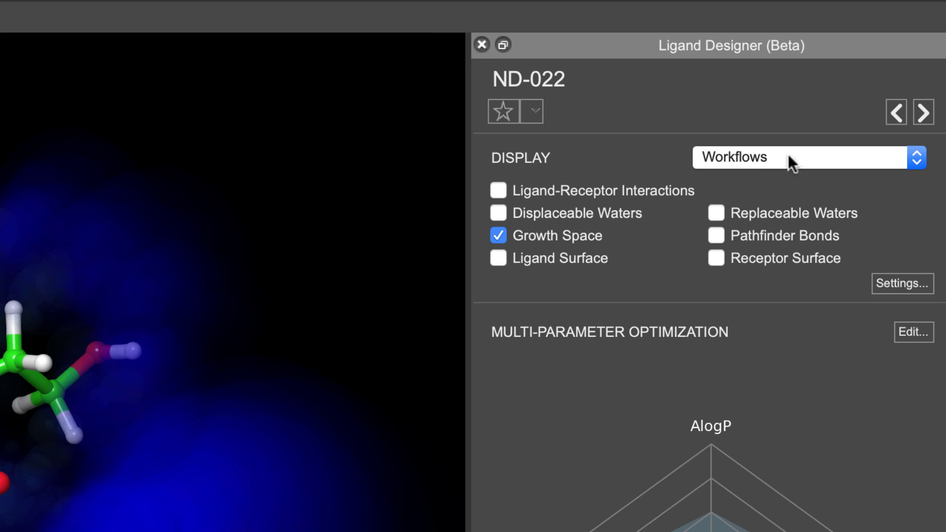
Step: Switch to Attach R-Group, show Pathfinder Bonds, and choose the phenethyl-linker bond on ND-022
{"action": "left_click", "coordinate": [788, 155]}
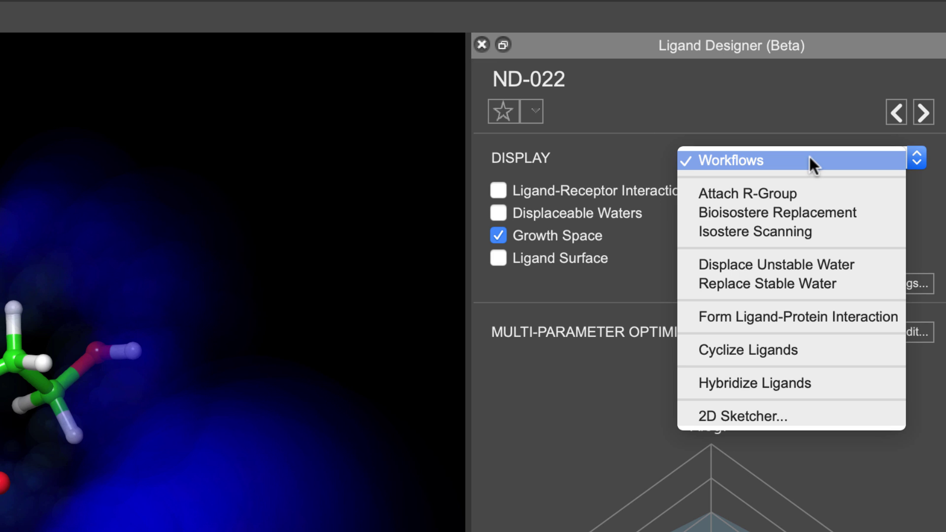
{"action": "left_click", "coordinate": [811, 188]}
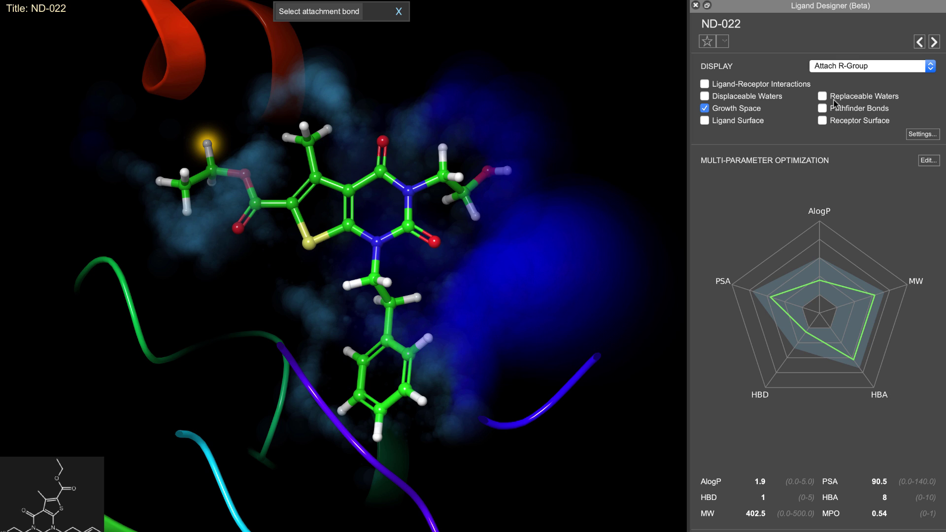
{"action": "left_click", "coordinate": [823, 108]}
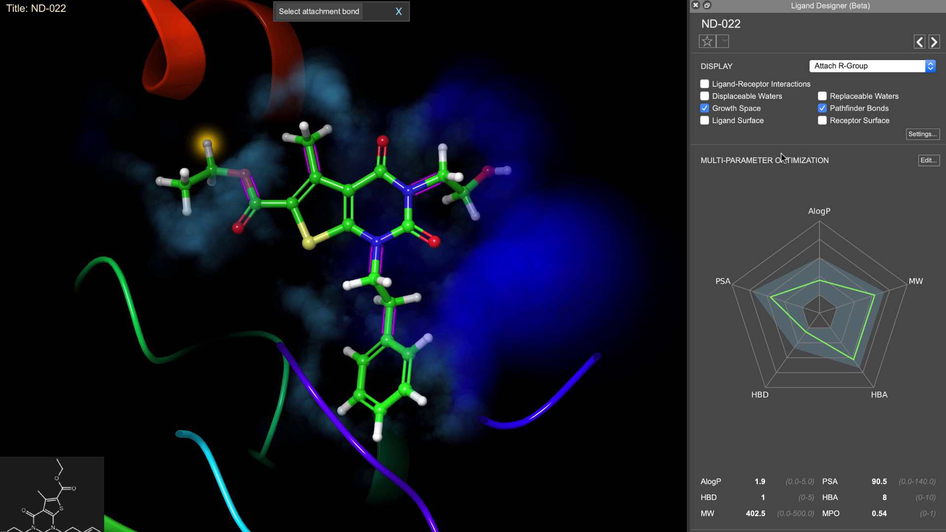
{"action": "left_click", "coordinate": [391, 323]}
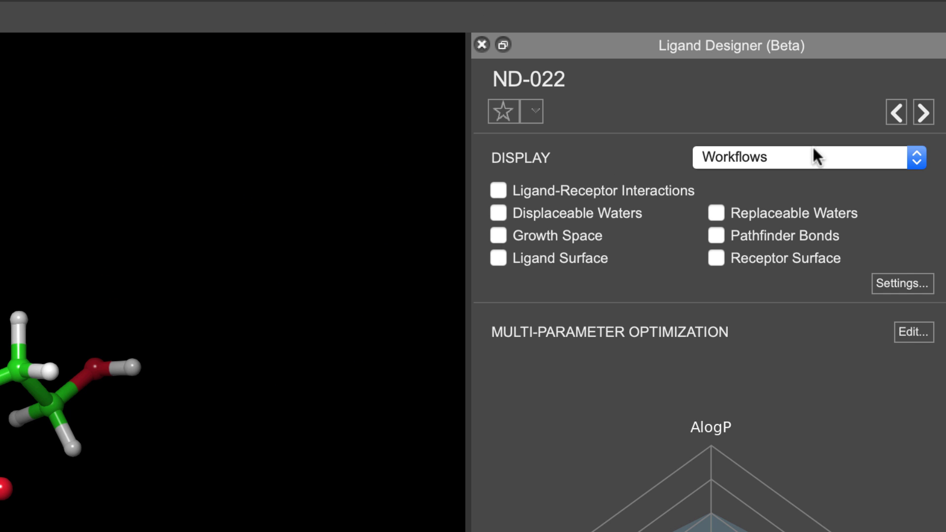
Step: Generate bioisostere replacements for ND-022's ethyl ester, view ND-022_1, then switch to Isostere Scanning
{"action": "left_click", "coordinate": [813, 147]}
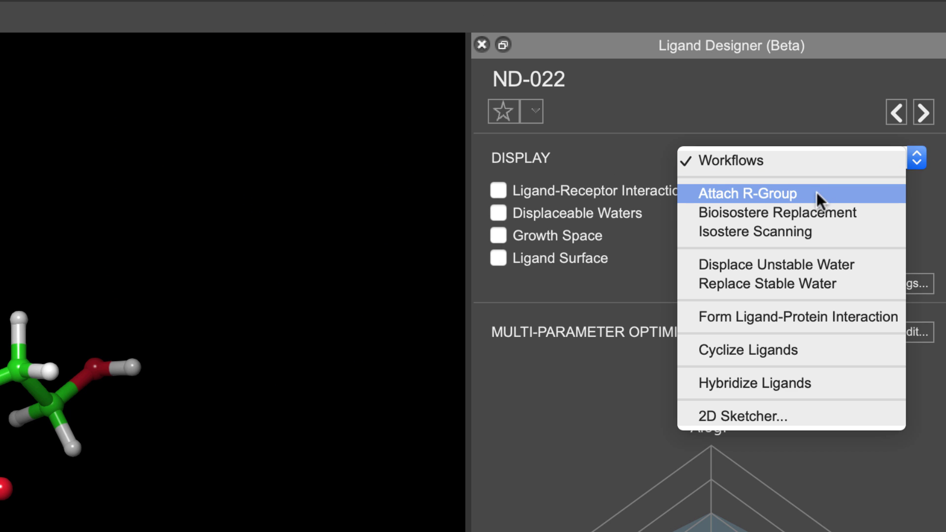
{"action": "left_click", "coordinate": [829, 211]}
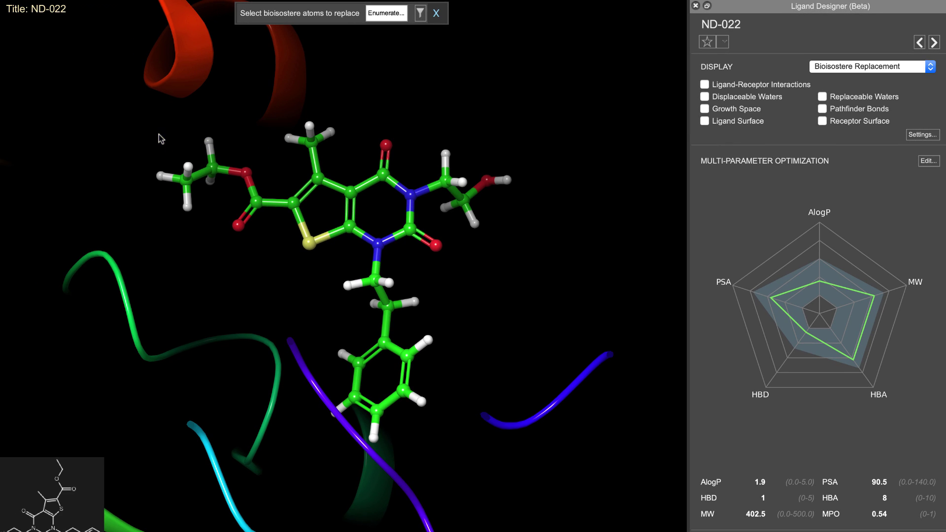
{"action": "left_click_drag", "start_coordinate": [158, 139], "coordinate": [277, 245]}
{"action": "left_click", "coordinate": [388, 14]}
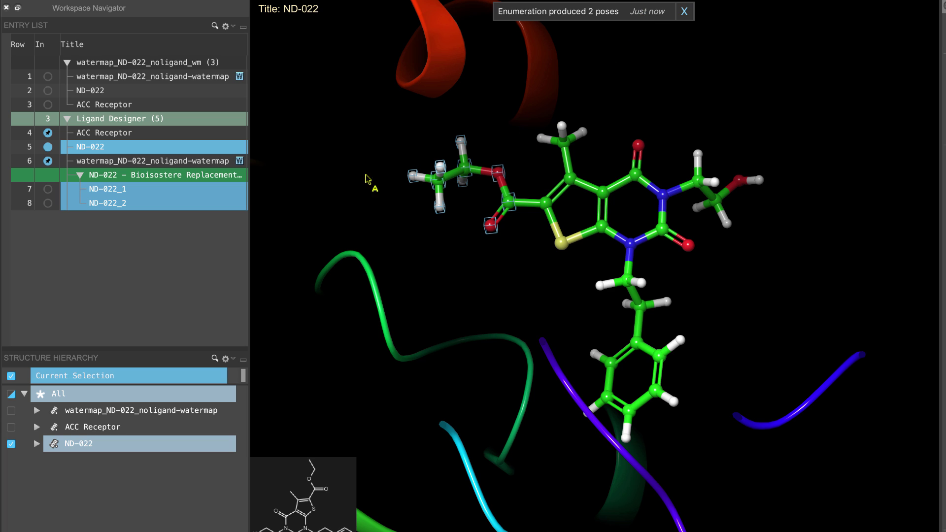
{"action": "left_click", "coordinate": [48, 189]}
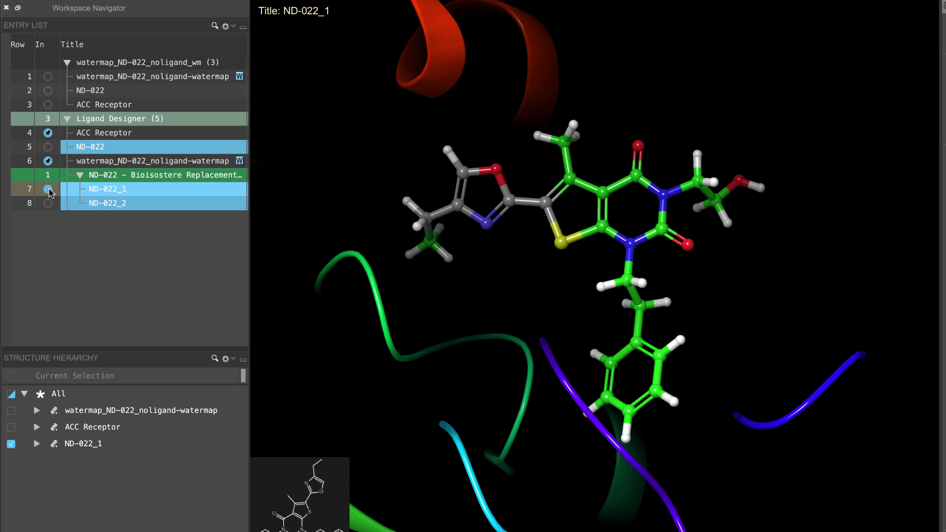
{"action": "left_click", "coordinate": [844, 157]}
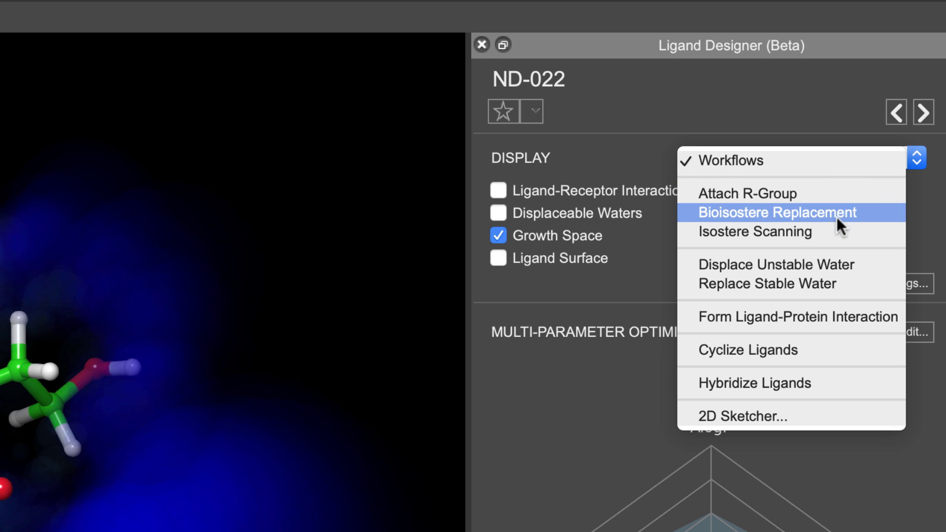
{"action": "left_click", "coordinate": [840, 229]}
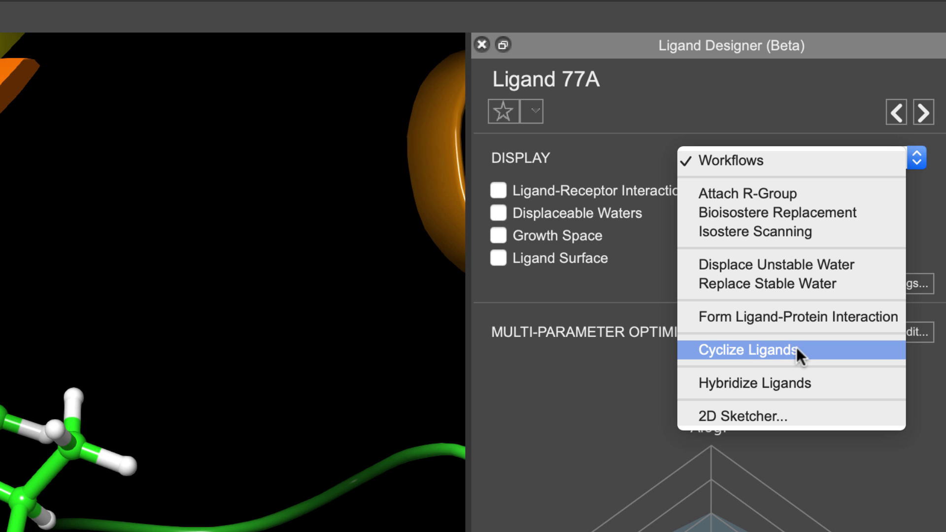
Step: Cyclize Ligand 77A into 24 macrocycle variants and step through them starting from 'CC'_1
{"action": "left_click", "coordinate": [797, 347]}
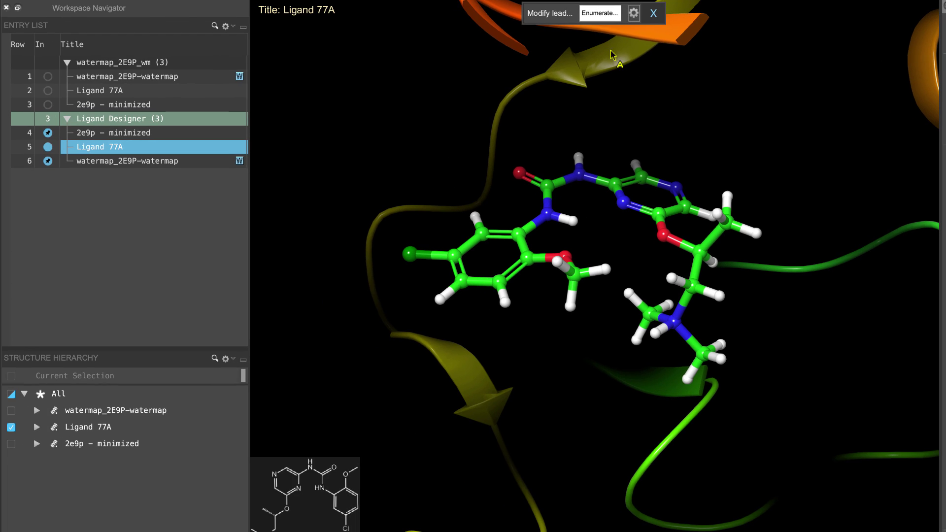
{"action": "left_click", "coordinate": [600, 15]}
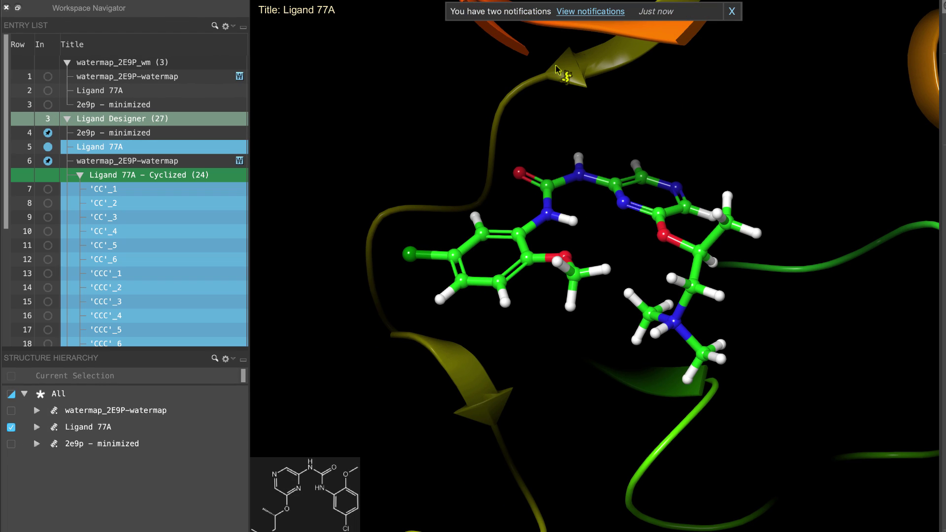
{"action": "left_click", "coordinate": [47, 190]}
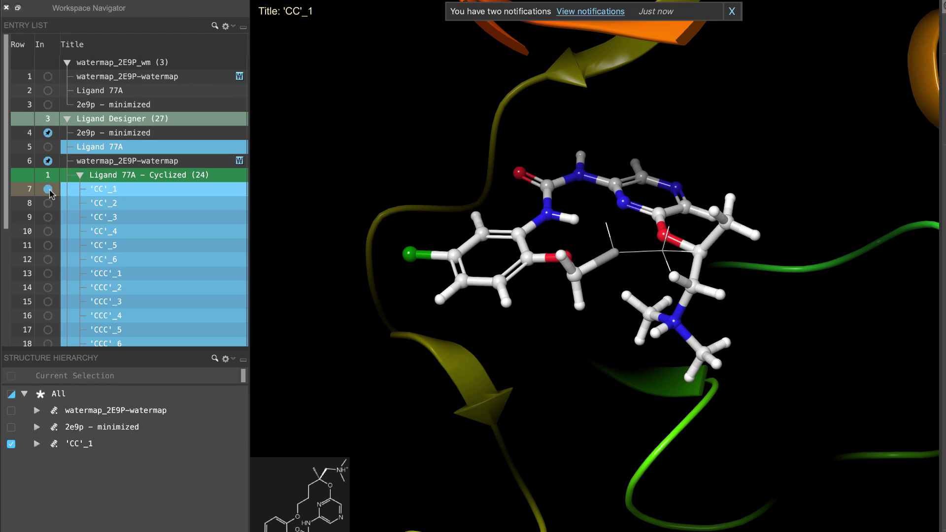
{"action": "key", "text": "Down"}
{"action": "key", "text": "Down"}
{"action": "key", "text": "Down"}
{"action": "key", "text": "Down"}
{"action": "key", "text": "Down"}
{"action": "key", "text": "Down"}
{"action": "key", "text": "Down"}
{"action": "key", "text": "Down"}
{"action": "key", "text": "Down"}
{"action": "key", "text": "Down"}
{"action": "key", "text": "Down"}
{"action": "key", "text": "Down"}
{"action": "key", "text": "Down"}
{"action": "key", "text": "Down"}
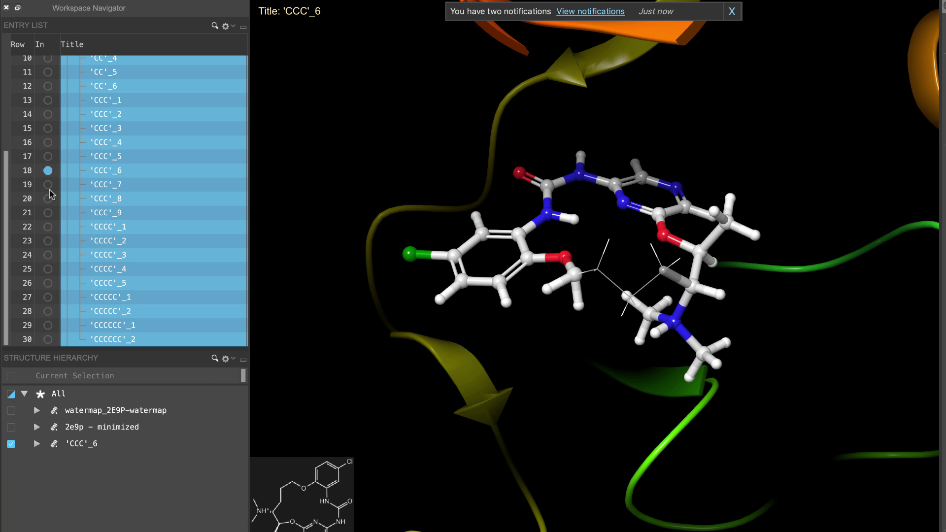
{"action": "key", "text": "Down"}
{"action": "key", "text": "Down"}
{"action": "key", "text": "Down"}
{"action": "key", "text": "Down"}
{"action": "key", "text": "Down"}
{"action": "key", "text": "Down"}
{"action": "key", "text": "Down"}
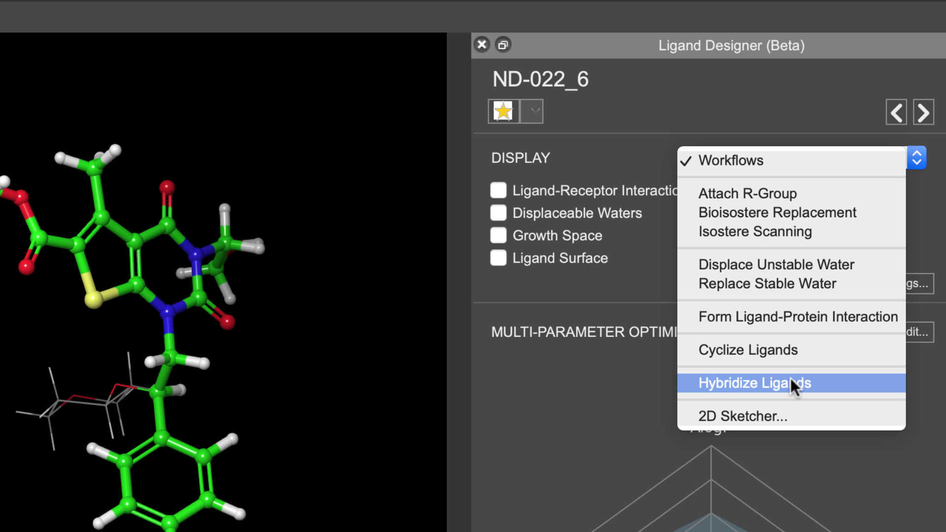
Step: Hybridize ND-022_6 with ND-022_48 and display hybrid ND-022_48_+_ND-022_6_1
{"action": "left_click", "coordinate": [790, 382]}
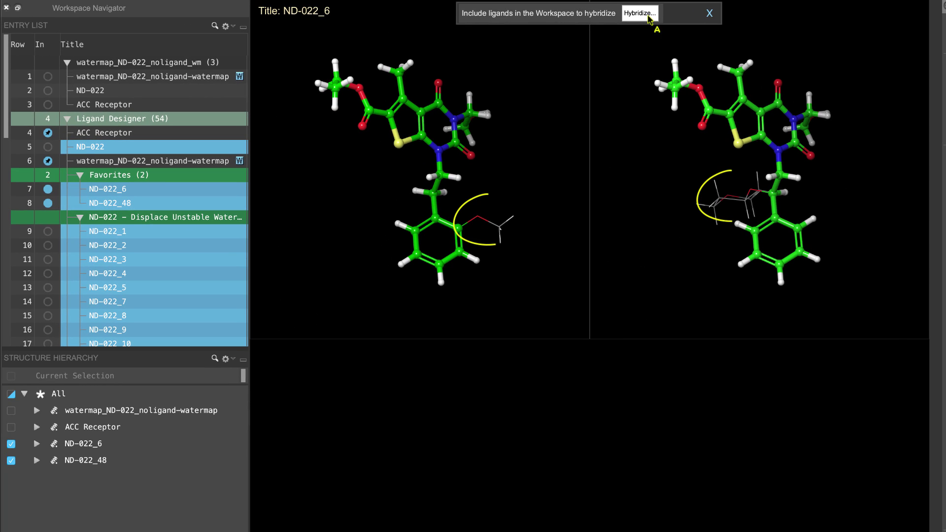
{"action": "left_click", "coordinate": [518, 20]}
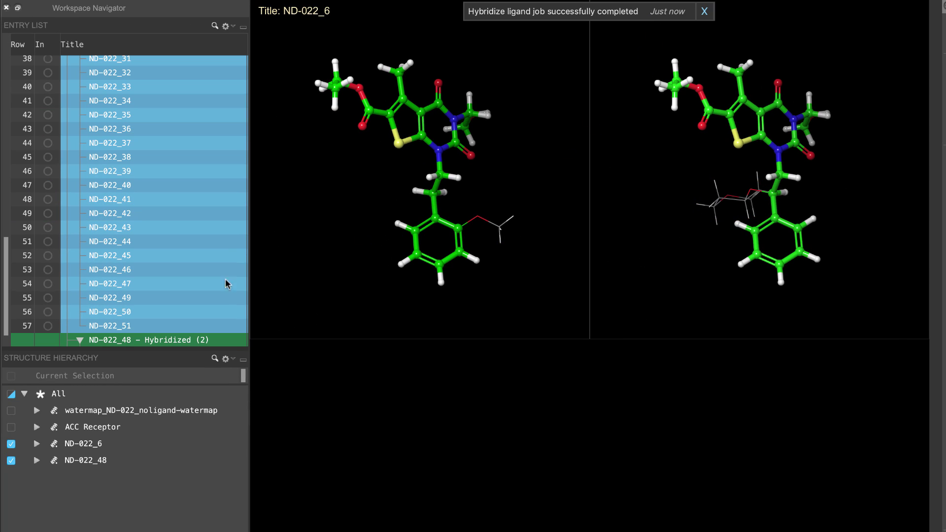
{"action": "scroll", "coordinate": [148, 301], "scroll_direction": "down", "scroll_amount": 1}
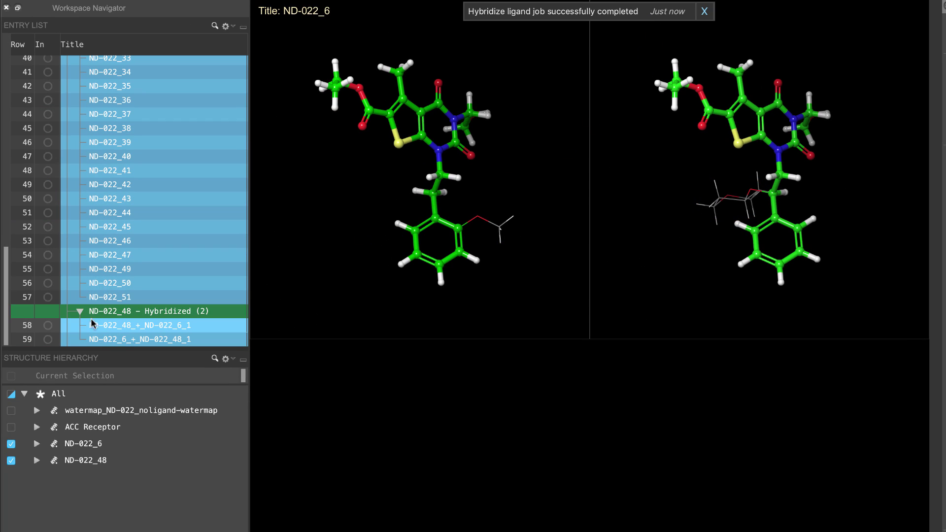
{"action": "left_click", "coordinate": [47, 326]}
{"action": "middle_click_drag", "start_coordinate": [594, 491], "coordinate": [626, 489]}
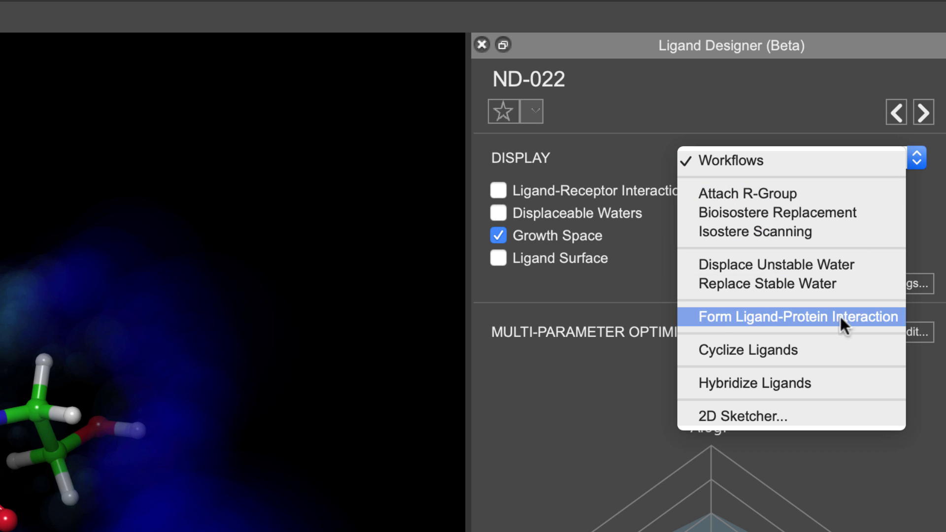
Step: In the 2D sketch of ND-022, replace the ethyl ester with a five-membered ring
{"action": "left_click", "coordinate": [856, 422]}
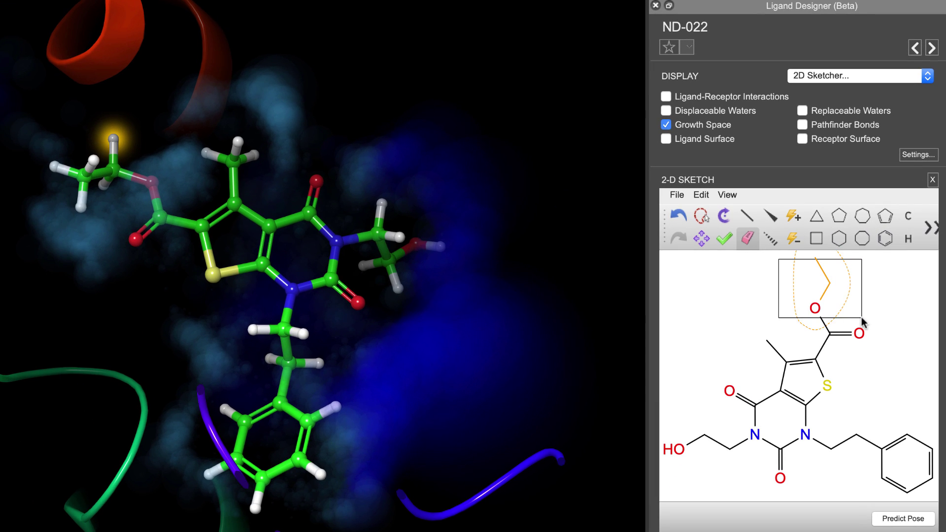
{"action": "left_click_drag", "start_coordinate": [862, 323], "coordinate": [857, 315]}
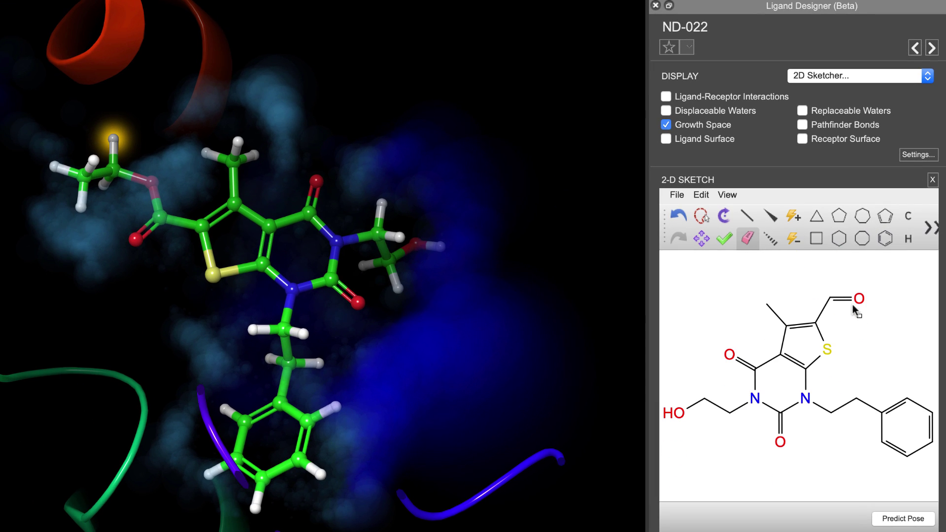
{"action": "left_click", "coordinate": [856, 298]}
{"action": "left_click", "coordinate": [885, 216]}
{"action": "left_click", "coordinate": [830, 297]}
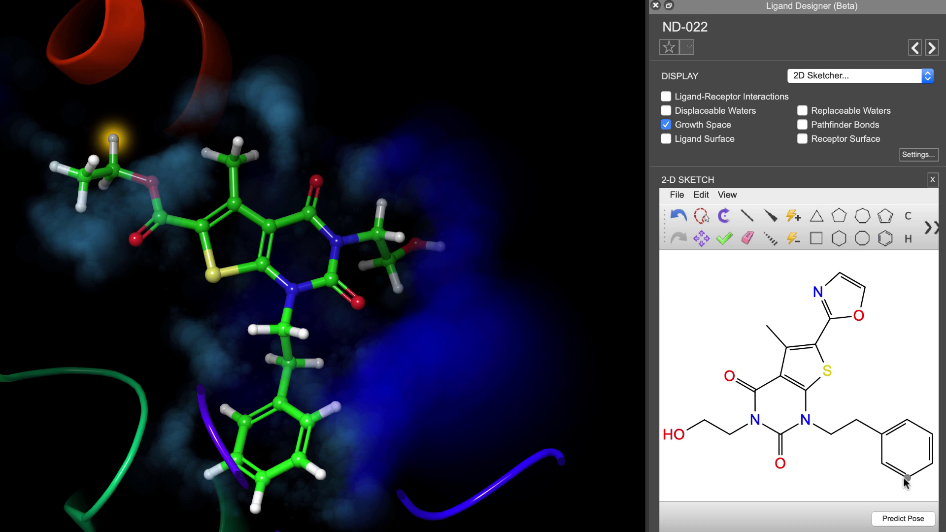
Step: Predict the 3D pose of the redrawn ligand and compare it with ND-022
{"action": "left_click", "coordinate": [924, 515]}
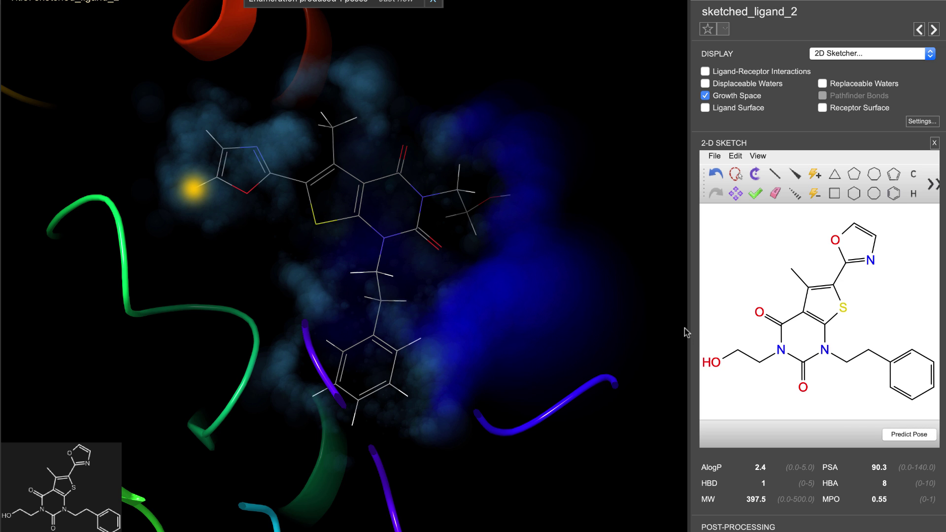
{"action": "mouse_move", "coordinate": [615, 290]}
{"action": "left_mouse_down"}
{"action": "mouse_move", "coordinate": [602, 277]}
{"action": "mouse_move", "coordinate": [607, 290]}
{"action": "mouse_move", "coordinate": [586, 297]}
{"action": "mouse_move", "coordinate": [605, 310]}
{"action": "left_mouse_up"}
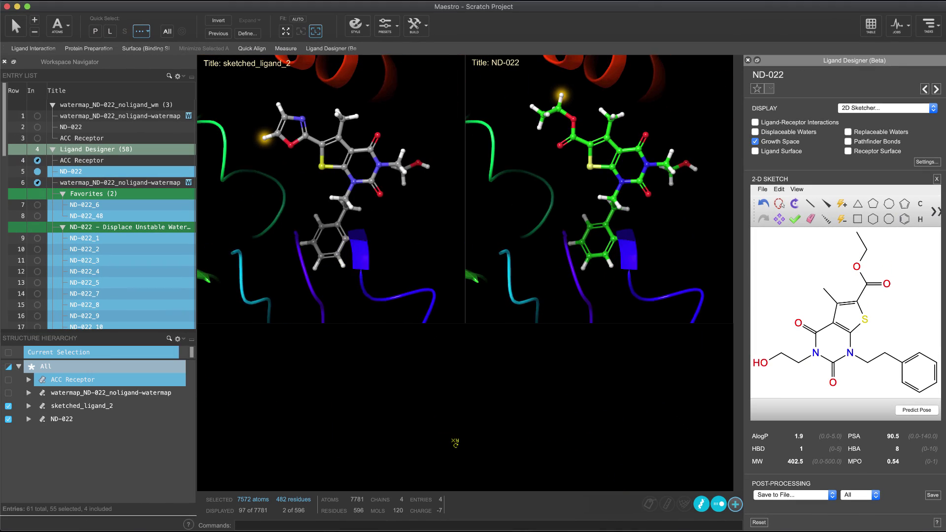
{"action": "left_click_drag", "start_coordinate": [455, 443], "coordinate": [450, 441]}
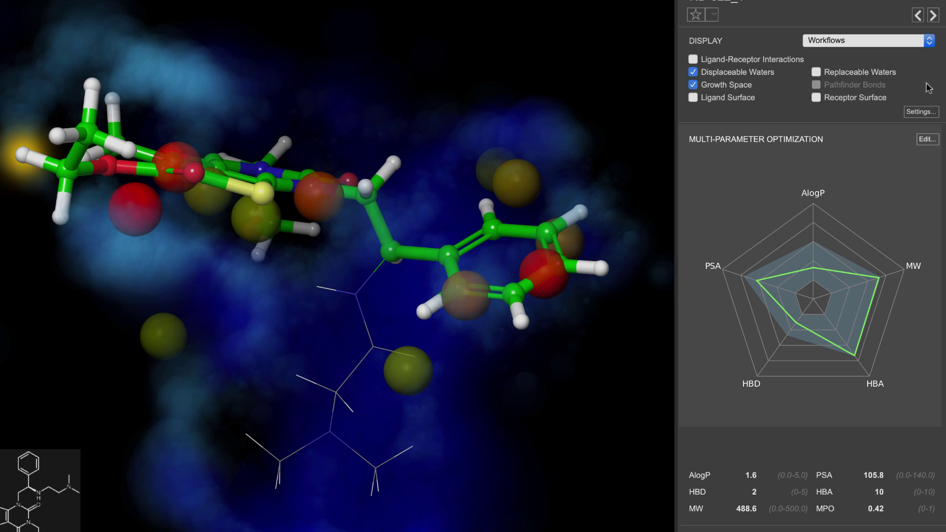
Step: Step through the generated analogs until reaching the one with MW 499.6 and MPO 0.38
{"action": "left_click", "coordinate": [932, 18]}
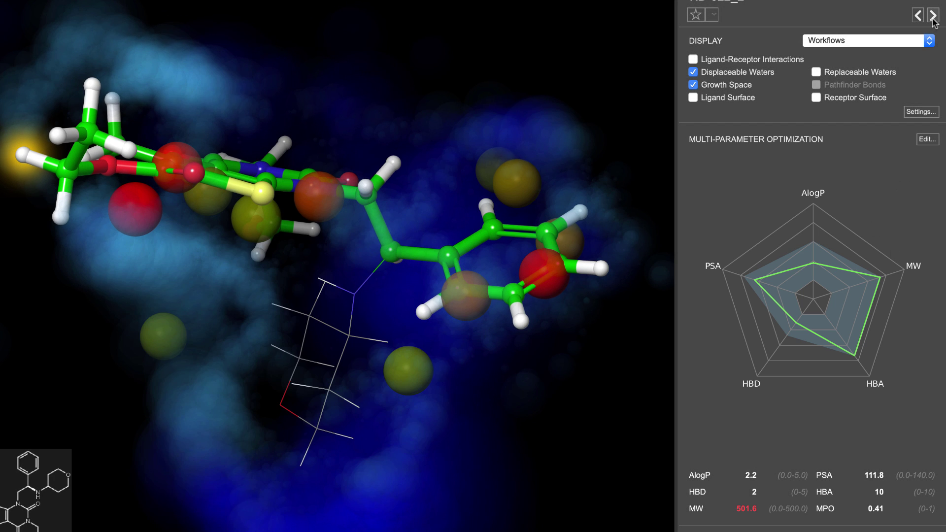
{"action": "left_click", "coordinate": [933, 15]}
{"action": "left_click", "coordinate": [932, 16]}
{"action": "left_click", "coordinate": [933, 15]}
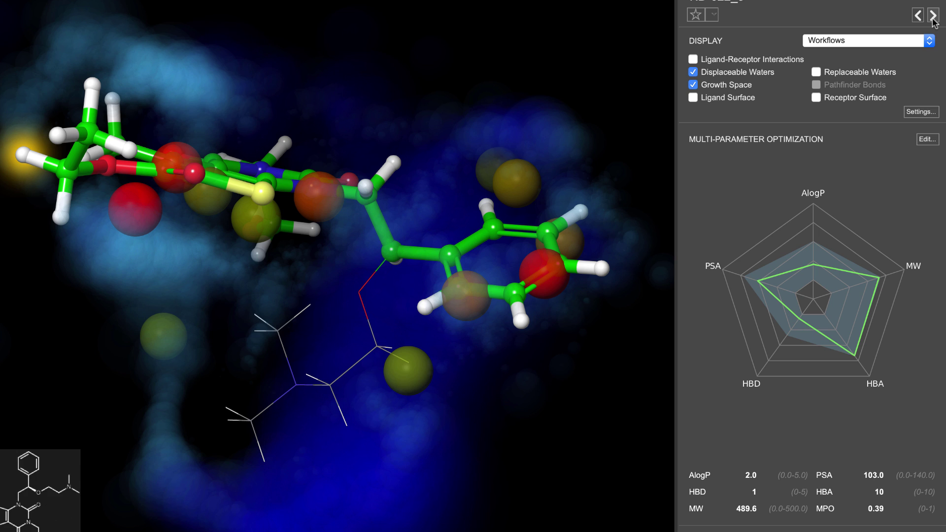
{"action": "left_click", "coordinate": [933, 16]}
{"action": "left_click", "coordinate": [933, 17]}
{"action": "left_click", "coordinate": [932, 16]}
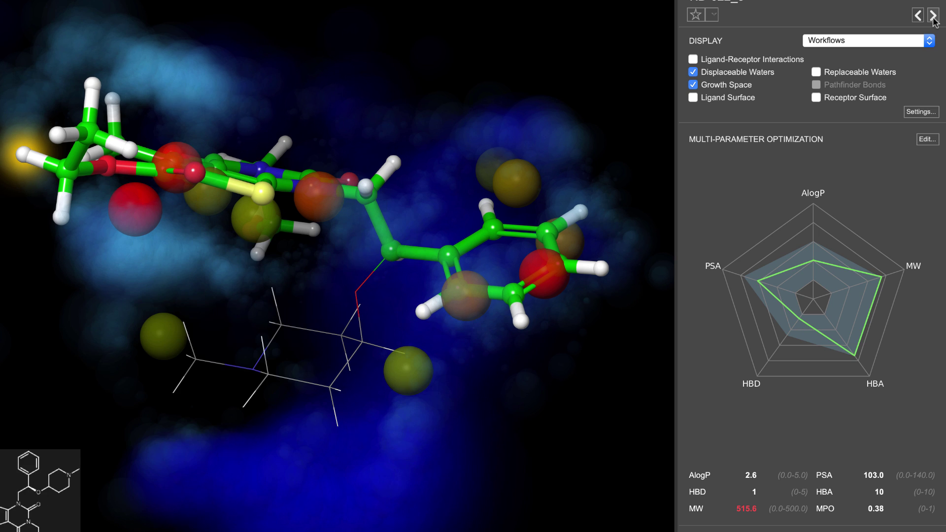
{"action": "left_click", "coordinate": [932, 16]}
{"action": "left_click", "coordinate": [932, 17]}
{"action": "left_click", "coordinate": [932, 16]}
{"action": "left_click", "coordinate": [932, 16]}
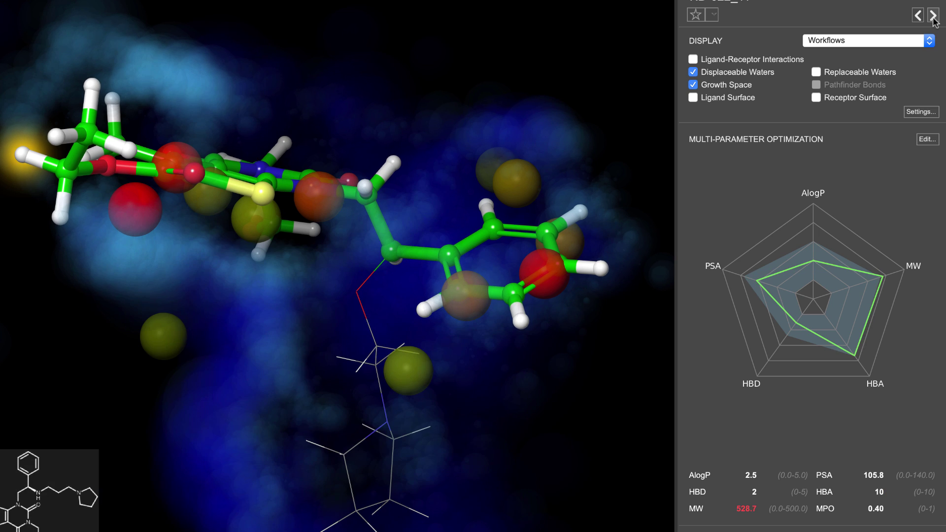
{"action": "left_click", "coordinate": [933, 15]}
{"action": "left_click", "coordinate": [933, 15]}
{"action": "left_click", "coordinate": [933, 15]}
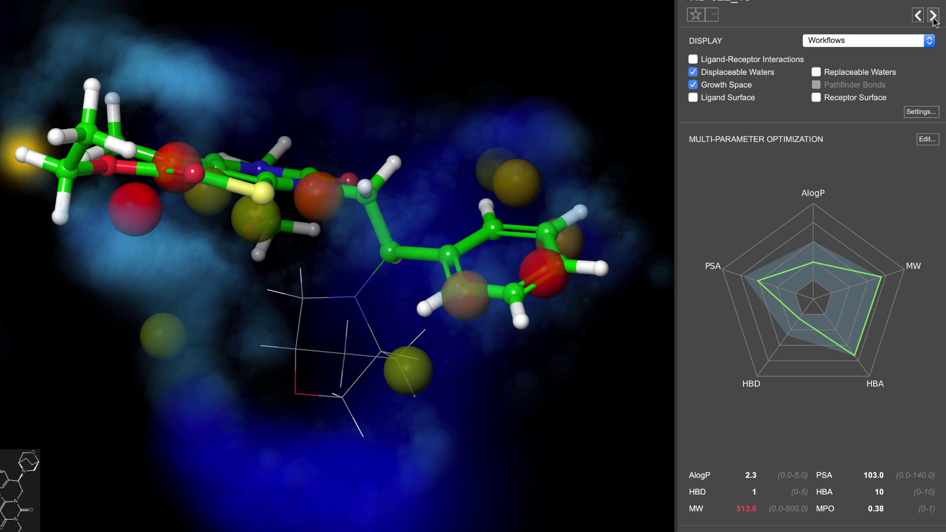
{"action": "left_click", "coordinate": [932, 16]}
{"action": "left_click", "coordinate": [932, 16]}
{"action": "left_click", "coordinate": [932, 16]}
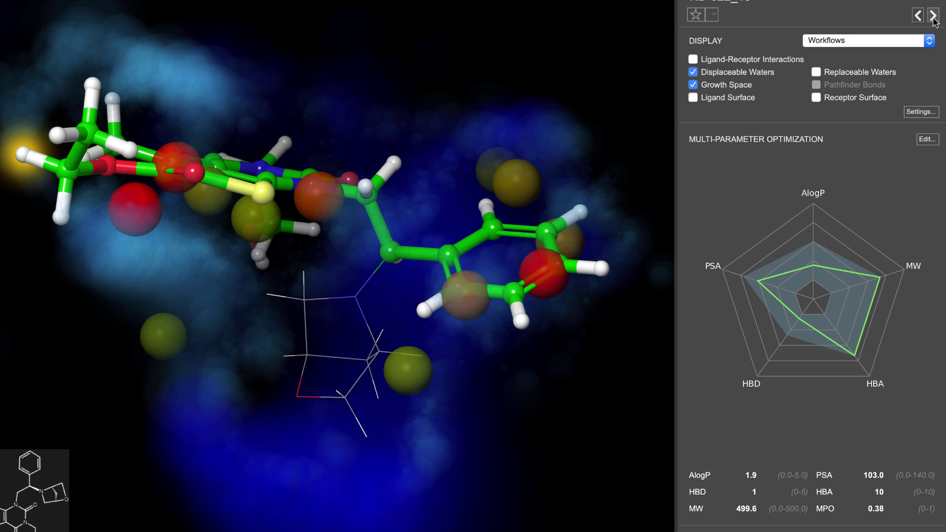
Step: Change the multi-parameter optimization profile from Lipinski to Near Druglike
{"action": "left_click", "coordinate": [933, 141]}
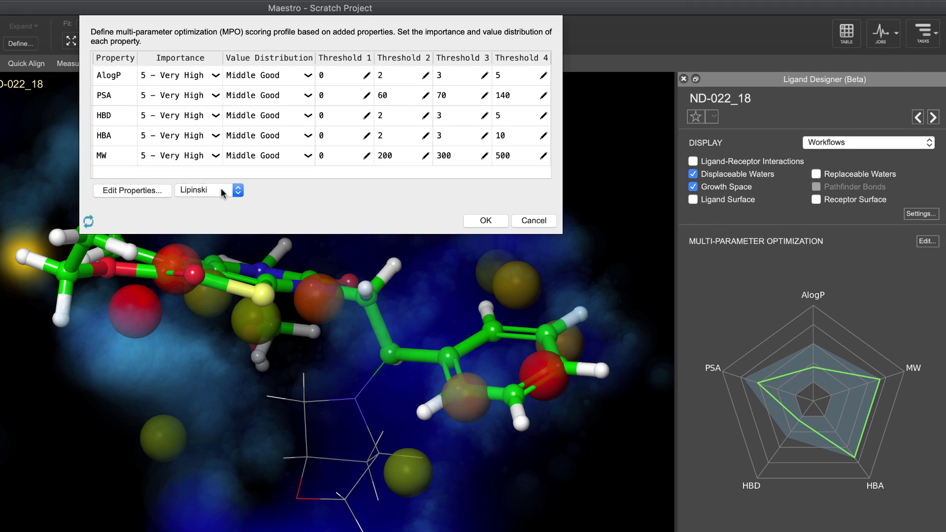
{"action": "left_click", "coordinate": [221, 189]}
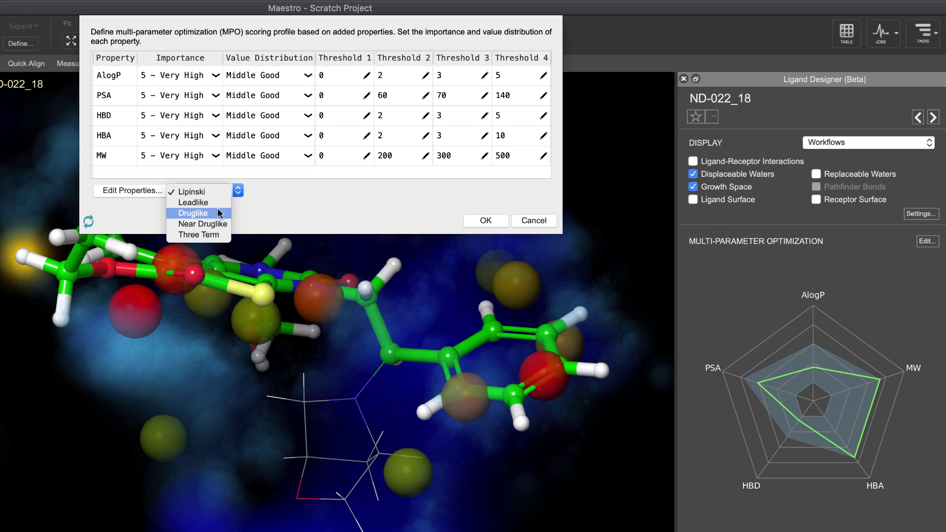
{"action": "left_click", "coordinate": [215, 221]}
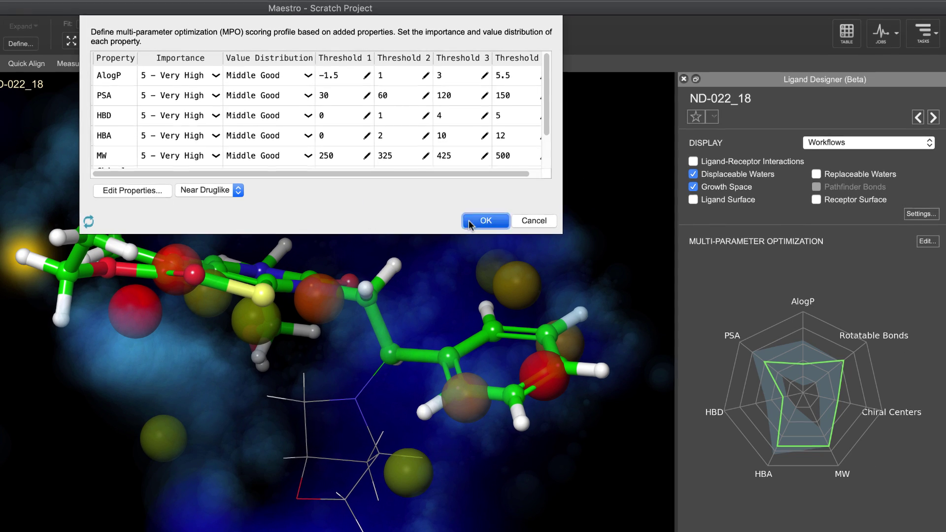
{"action": "left_click", "coordinate": [483, 220]}
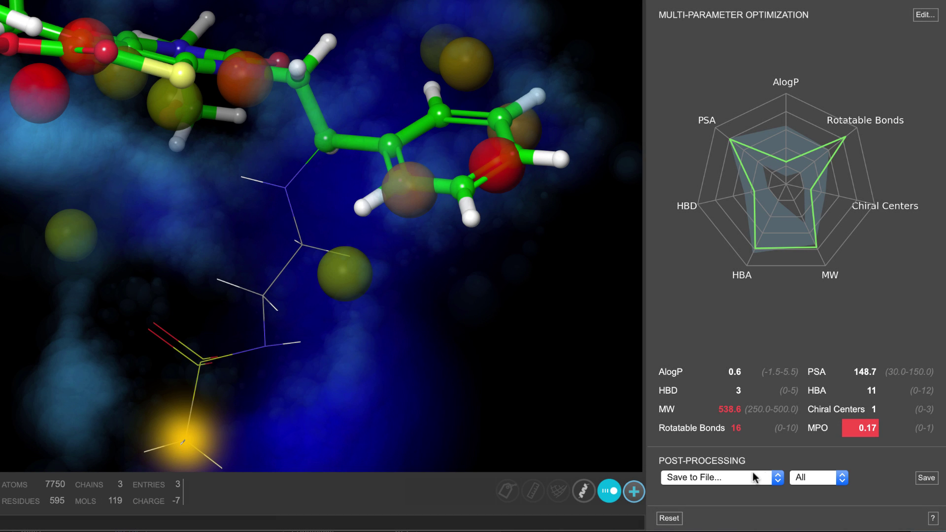
Step: Load the designed ligands into FEP+ and view the perturbation map
{"action": "left_click", "coordinate": [755, 477]}
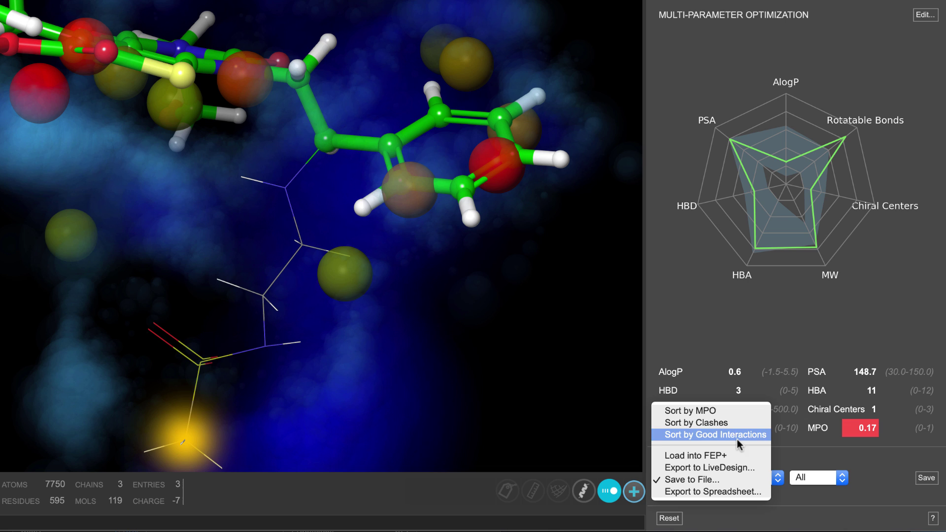
{"action": "left_click", "coordinate": [758, 454]}
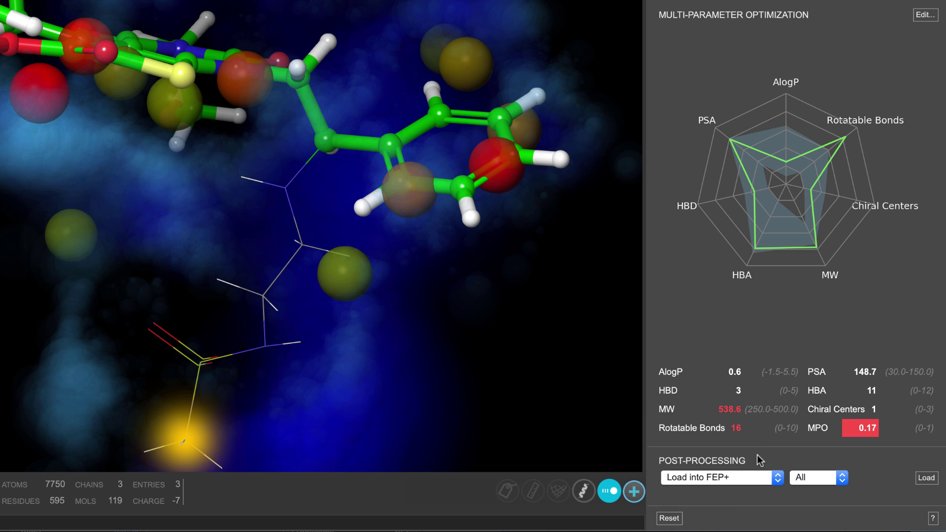
{"action": "left_click", "coordinate": [927, 479]}
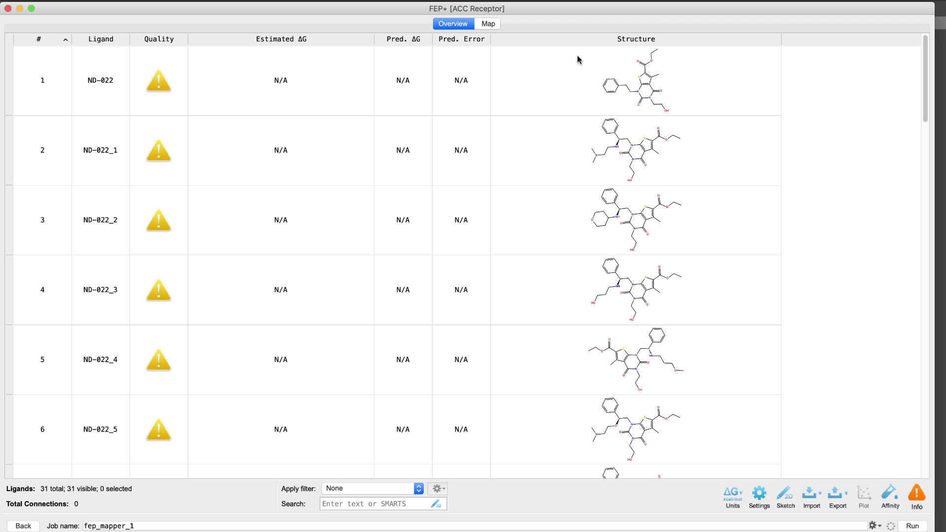
{"action": "left_click", "coordinate": [486, 23]}
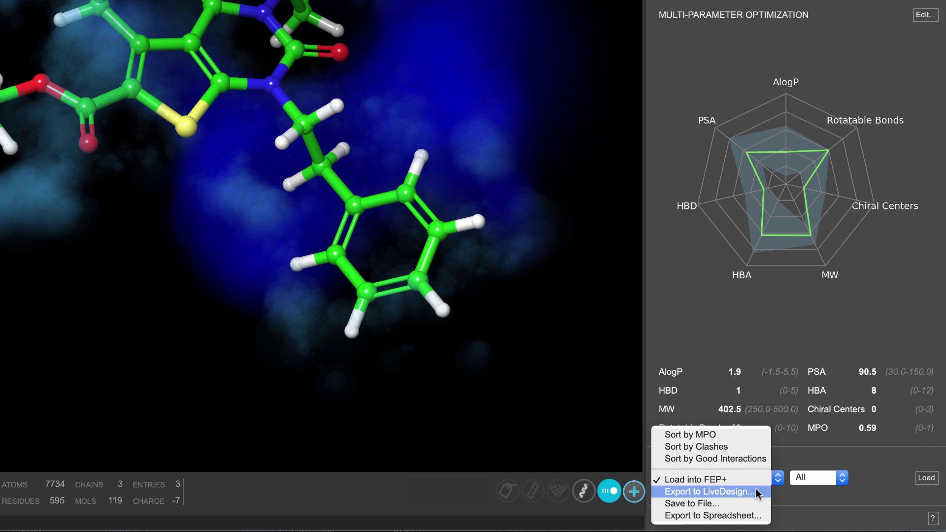
Step: Export the designs to LiveDesign and inspect compound V144479's pose in 3D
{"action": "left_click", "coordinate": [755, 489]}
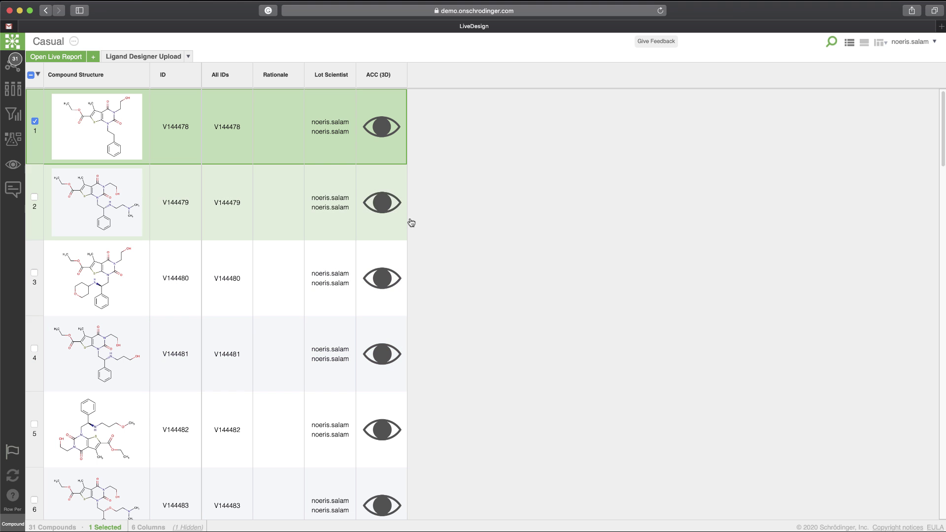
{"action": "left_click", "coordinate": [381, 203]}
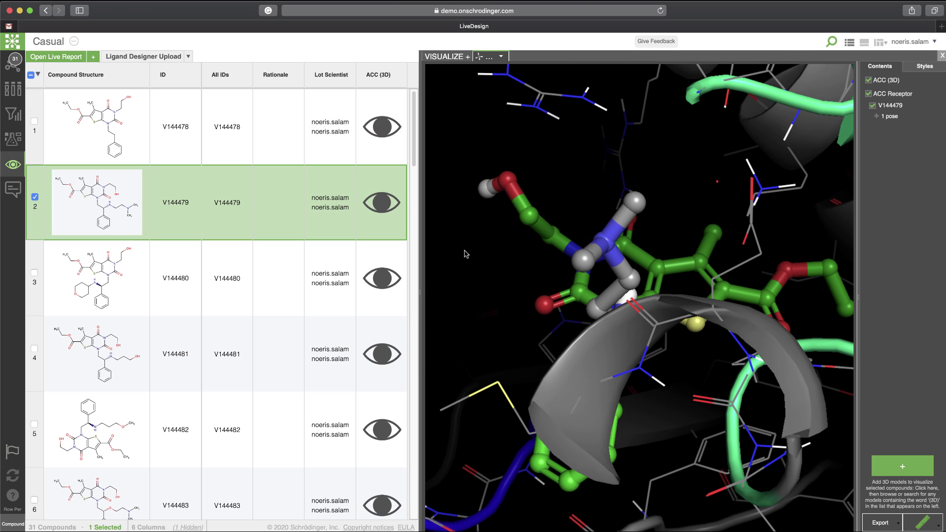
{"action": "left_click_drag", "start_coordinate": [515, 278], "coordinate": [648, 229]}
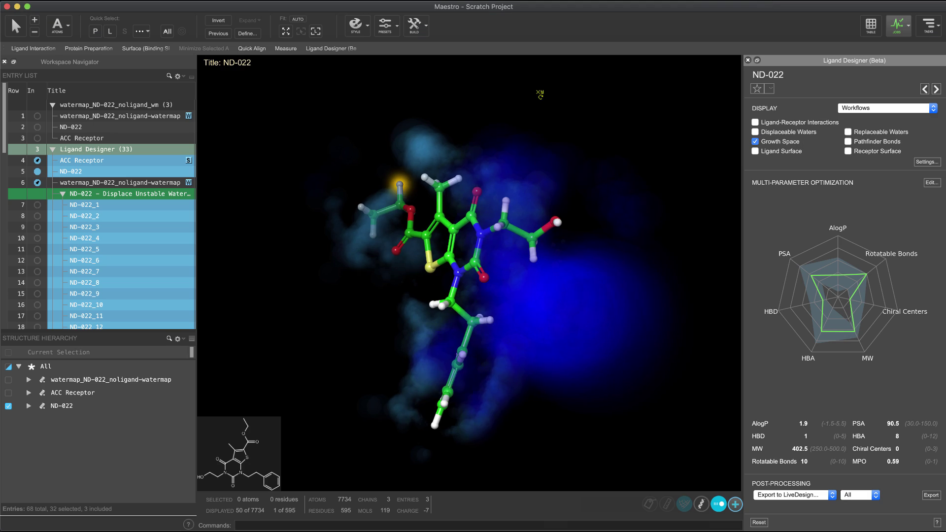
Step: Pick side-chain enumeration sites on ND-022 and sketch-edit it, adding a methyl to the oxazole
{"action": "left_click", "coordinate": [893, 106]}
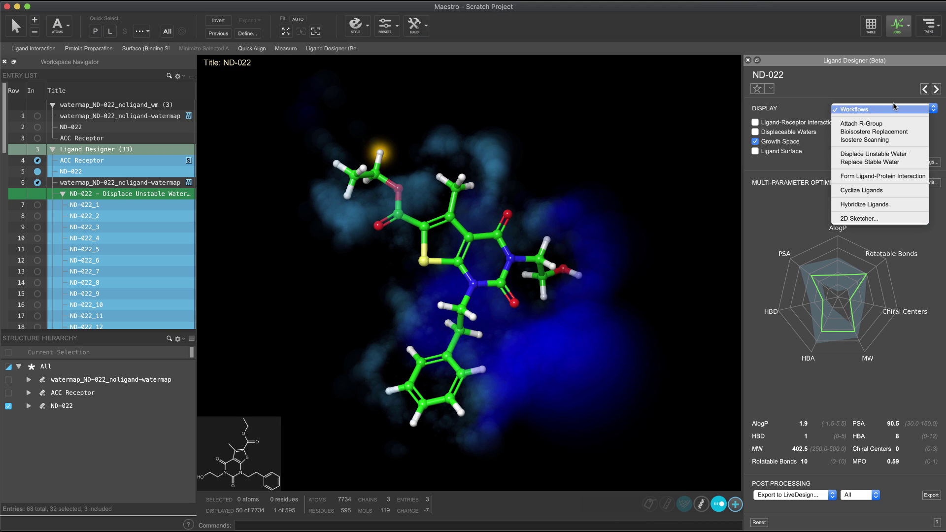
{"action": "left_click", "coordinate": [875, 219]}
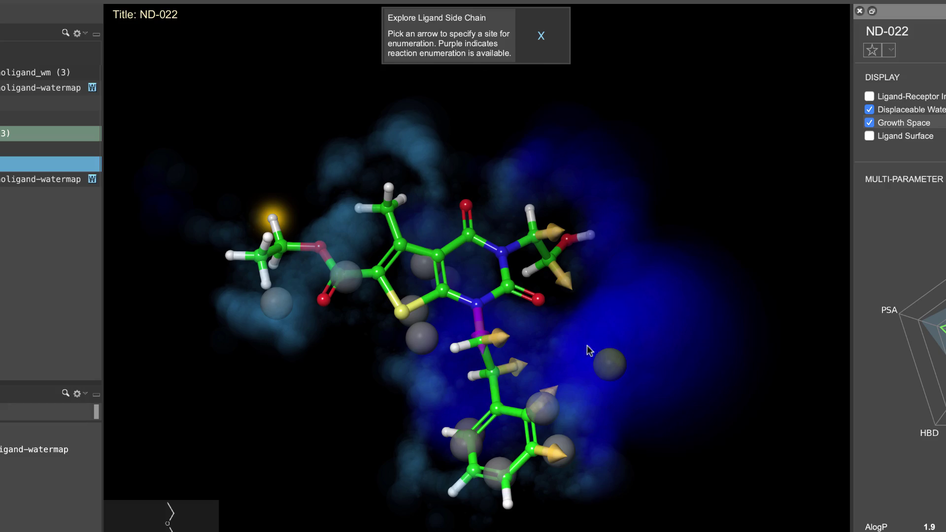
{"action": "left_click", "coordinate": [546, 404]}
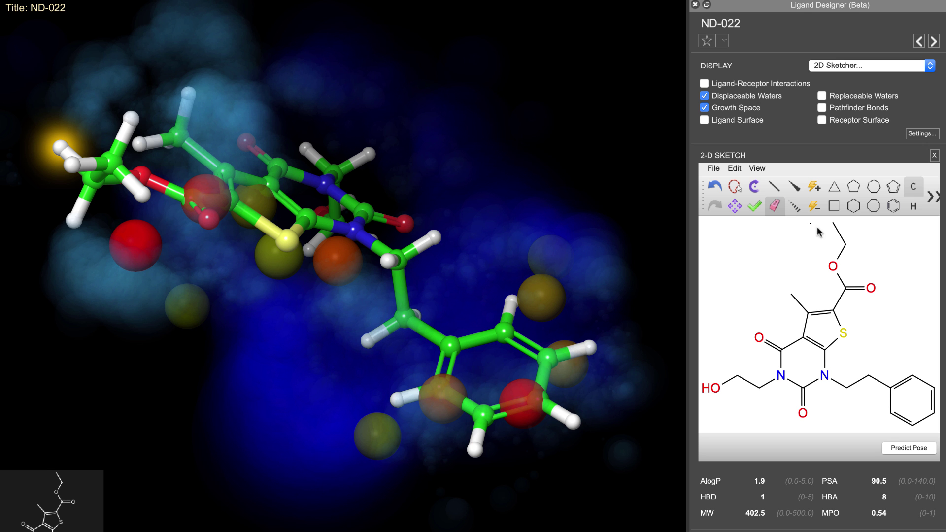
{"action": "left_click_drag", "start_coordinate": [817, 231], "coordinate": [887, 303]}
{"action": "left_click", "coordinate": [540, 473]}
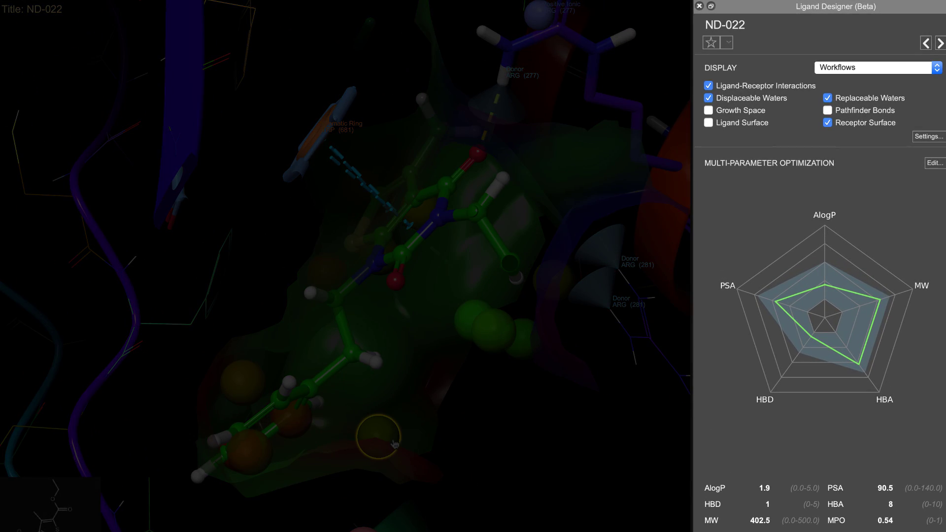
{"action": "left_click", "coordinate": [383, 428]}
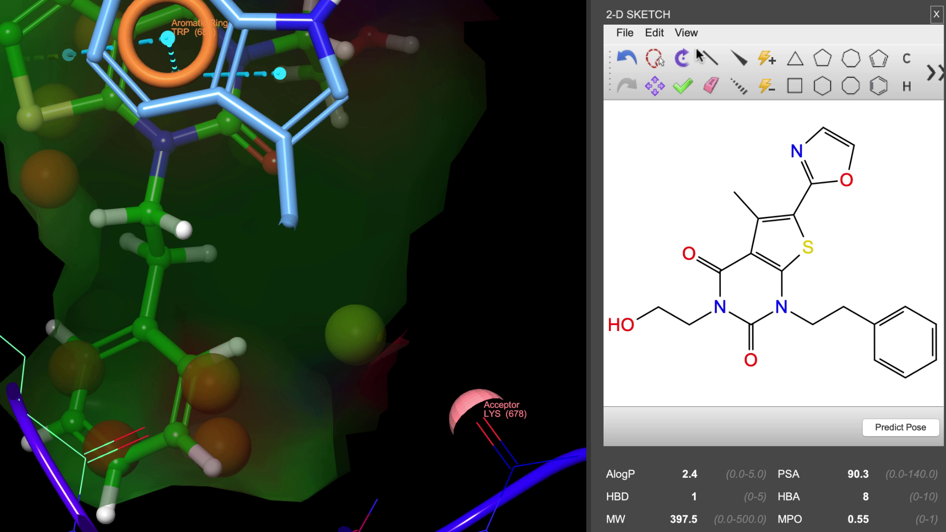
{"action": "left_click", "coordinate": [823, 129]}
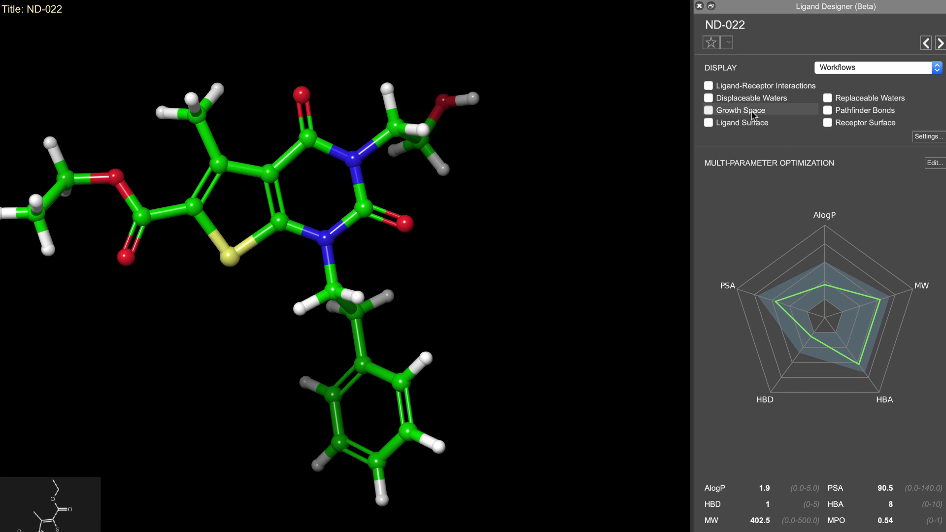
Step: Overlay growth space, displaceable waters and ligand-receptor interactions on ND-022
{"action": "left_click", "coordinate": [708, 110]}
{"action": "left_click", "coordinate": [763, 100]}
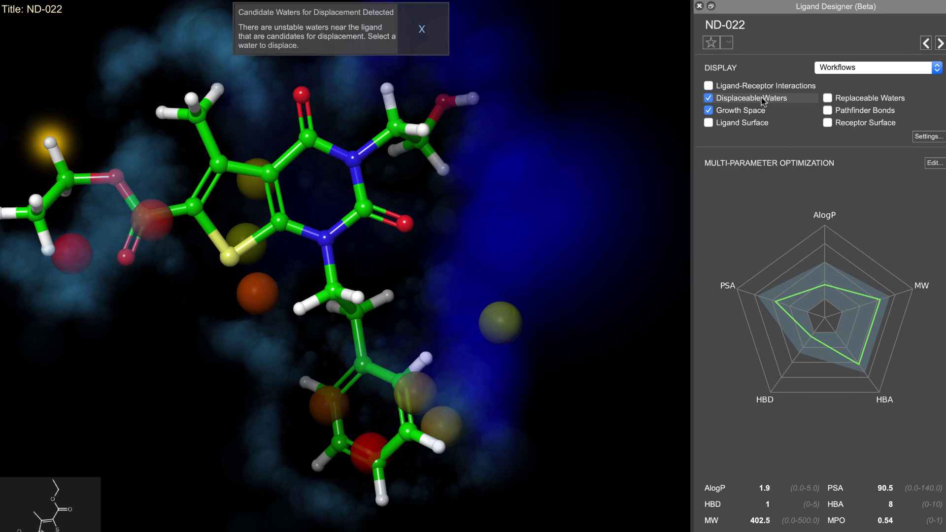
{"action": "left_click", "coordinate": [776, 86]}
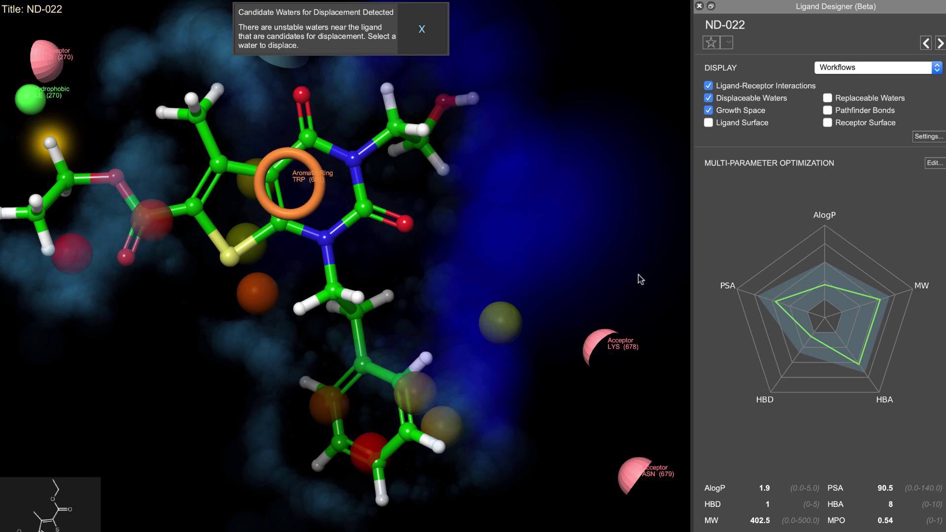
{"action": "middle_click_drag", "start_coordinate": [637, 274], "coordinate": [621, 248]}
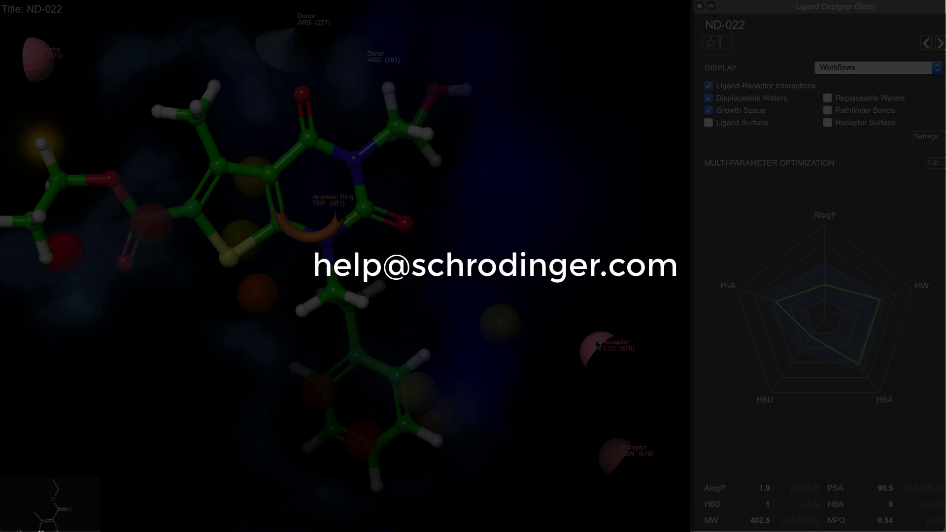
Step: Switch to the Looking Glass Factory page on drug-discovery holograms
{"action": "mouse_move", "coordinate": [598, 346]}
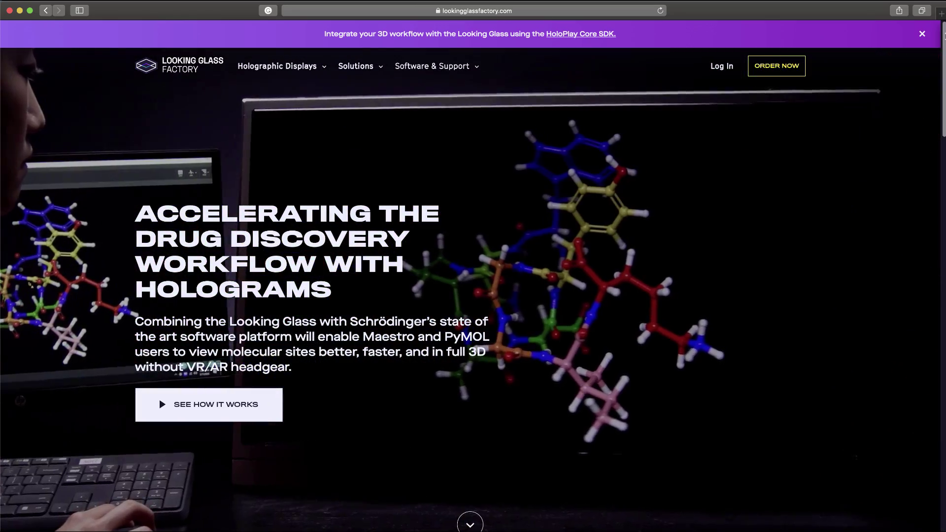
Step: Scroll down to the 'Sign Up Now to Get Early Access' section
{"action": "scroll", "coordinate": [472, 266], "scroll_direction": "down", "scroll_amount": 10}
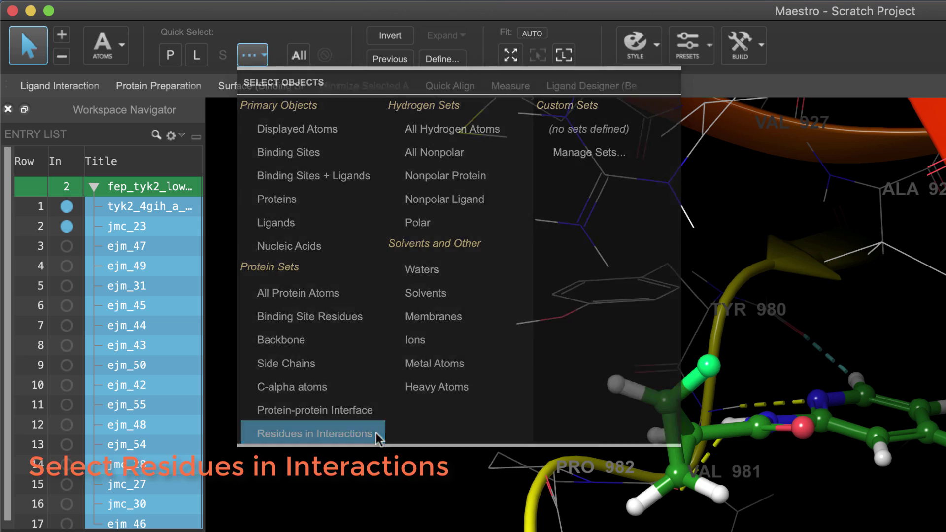
Step: Show only the ligand and its seven interacting residues, then clear the selection
{"action": "left_click", "coordinate": [377, 436]}
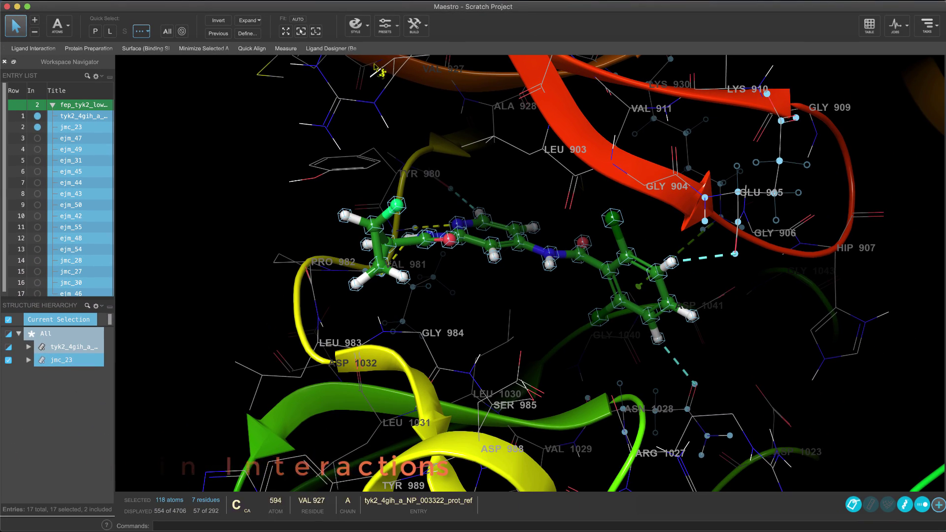
{"action": "left_click", "coordinate": [355, 30]}
{"action": "left_click", "coordinate": [378, 51]}
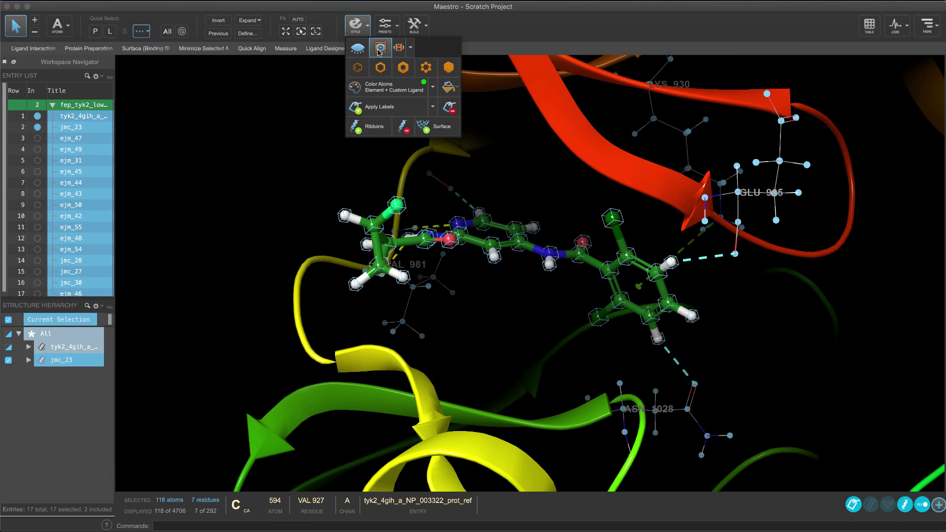
{"action": "left_click", "coordinate": [266, 119]}
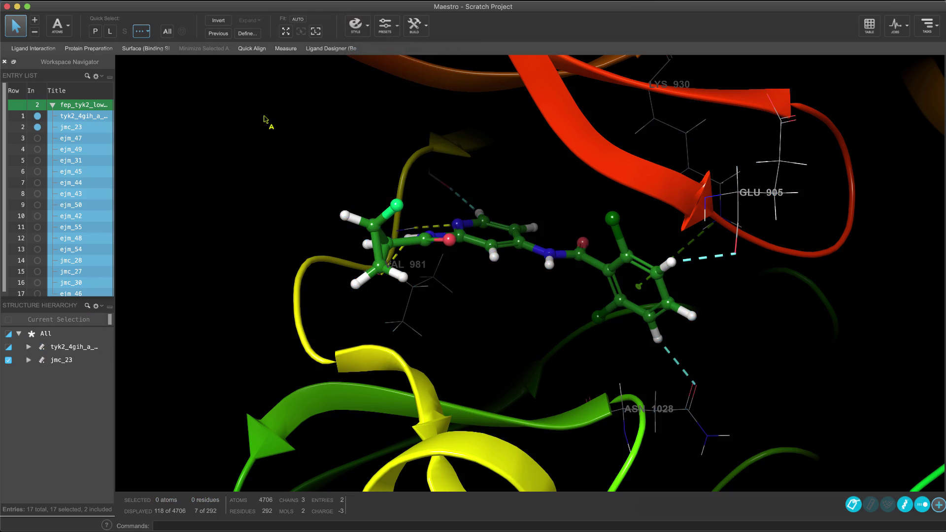
{"action": "mouse_move", "coordinate": [261, 166]}
{"action": "middle_mouse_down"}
{"action": "mouse_move", "coordinate": [249, 154]}
{"action": "mouse_move", "coordinate": [256, 162]}
{"action": "middle_mouse_up"}
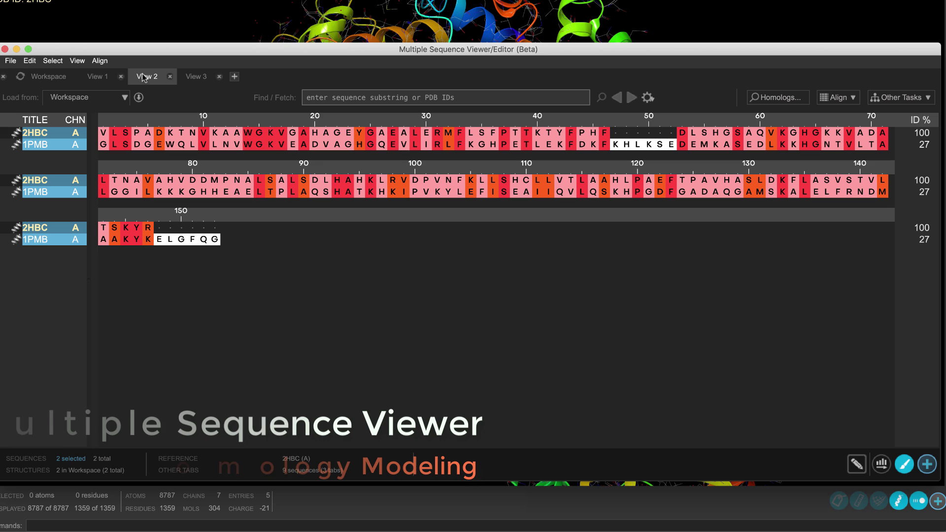
Step: Start a Multiple View tabs (heteromultimer) homology model from View 2 and View 3, displaying View 3's 2HBC–3RGK alignment
{"action": "left_click", "coordinate": [907, 101]}
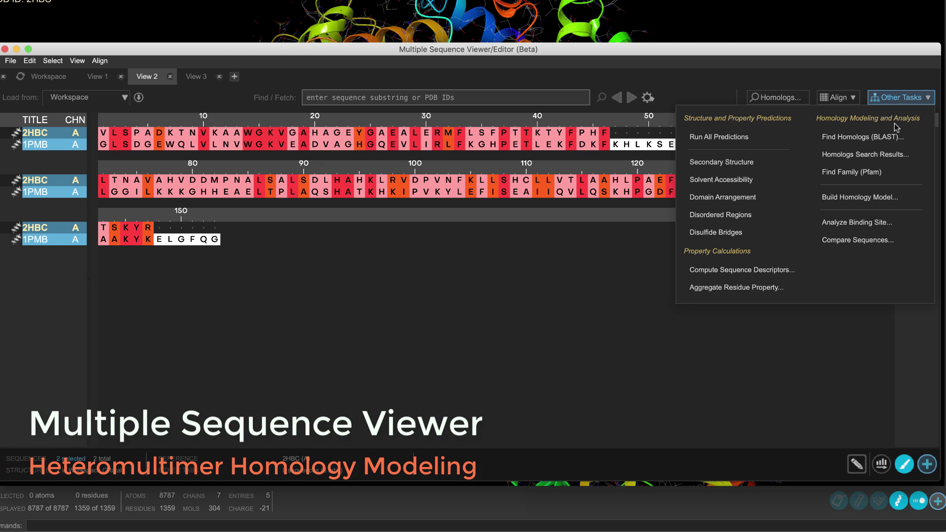
{"action": "left_click", "coordinate": [857, 197]}
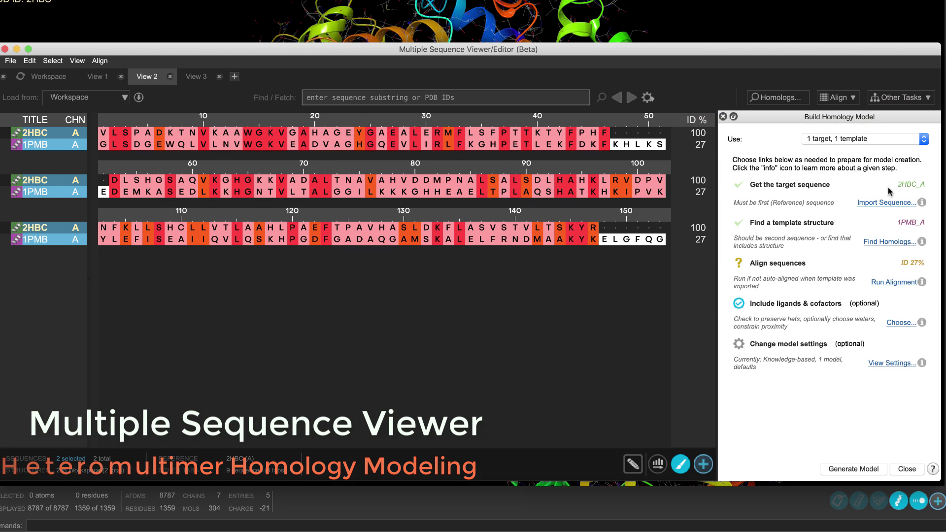
{"action": "left_click", "coordinate": [882, 139]}
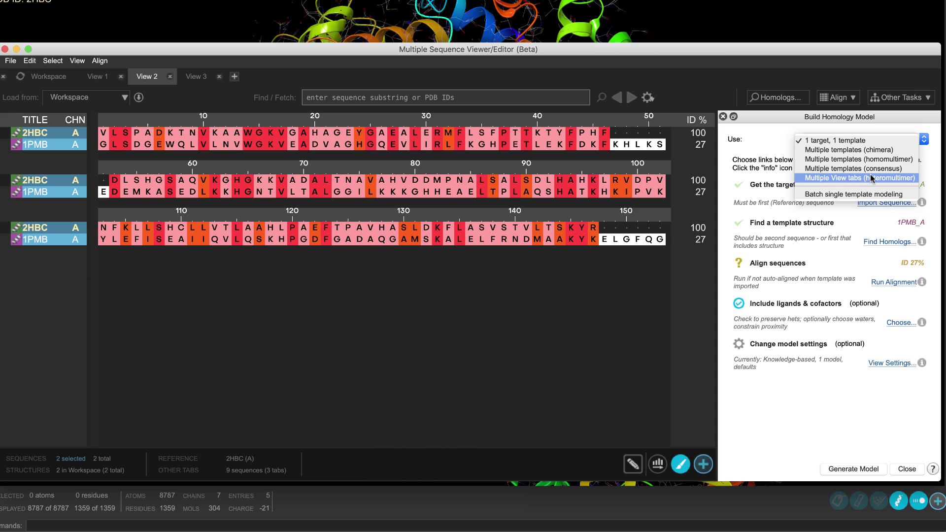
{"action": "left_click", "coordinate": [892, 178]}
{"action": "left_click", "coordinate": [795, 289]}
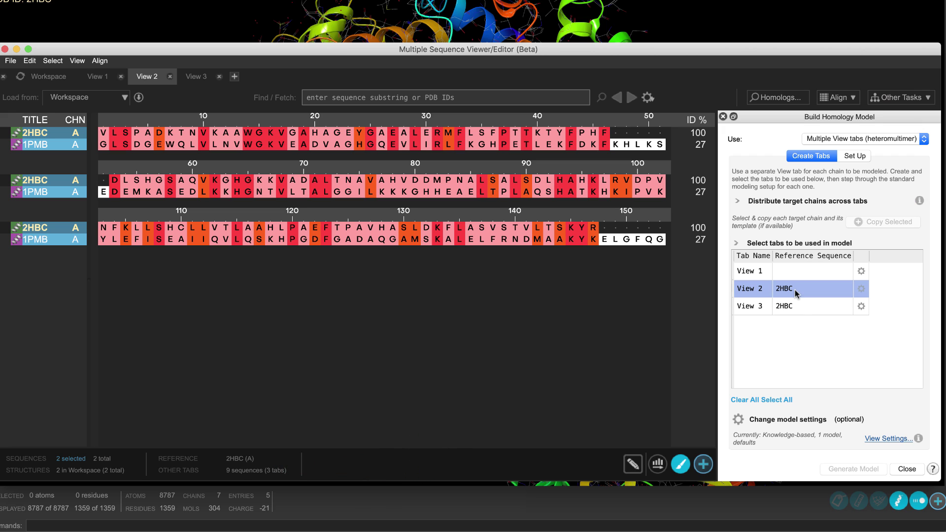
{"action": "left_click", "coordinate": [800, 308], "text": "shift"}
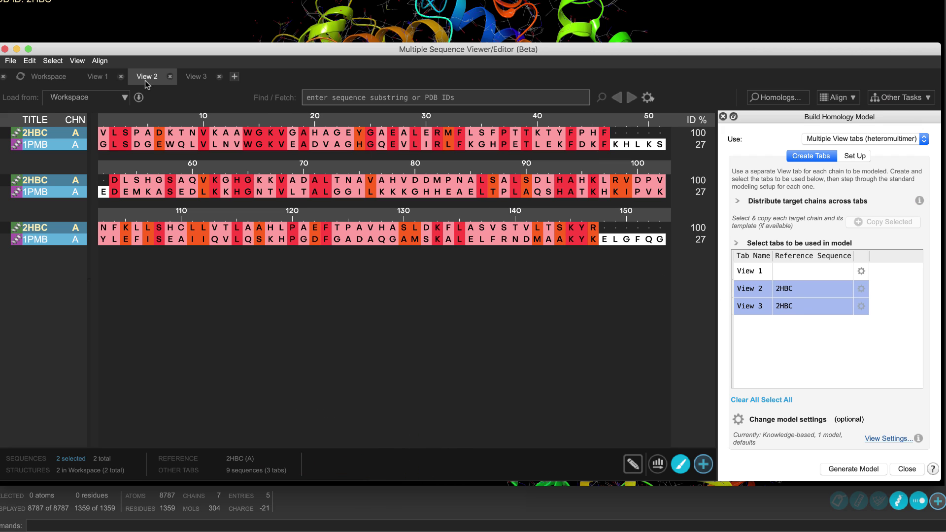
{"action": "left_click", "coordinate": [195, 77]}
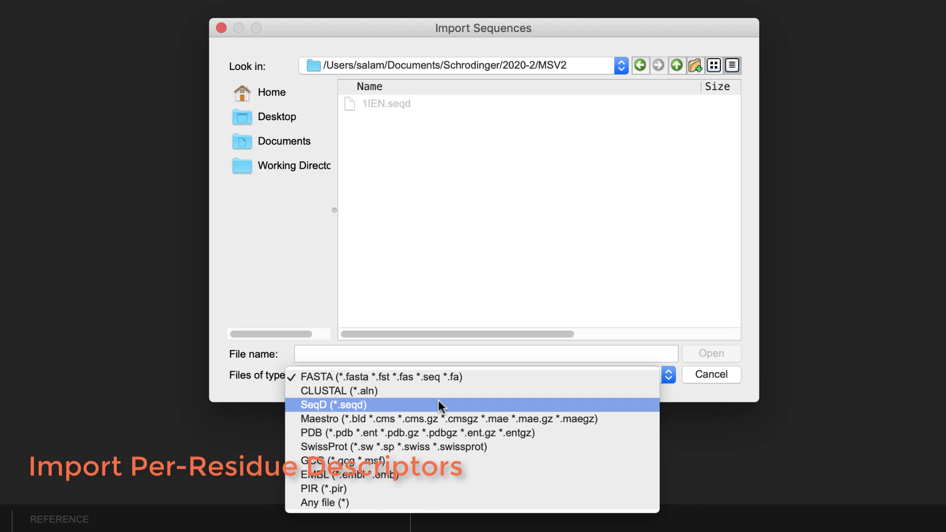
Step: Import 1IEN.seqd as SeqD and save a custom scheme colouring residues by Experimental_Data_X
{"action": "left_click", "coordinate": [438, 404]}
{"action": "double_click", "coordinate": [390, 105]}
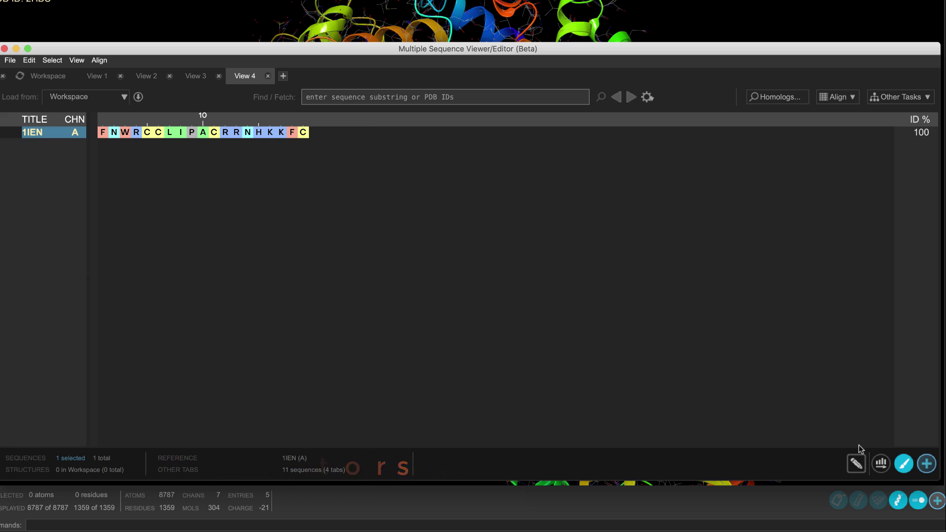
{"action": "left_click", "coordinate": [903, 463]}
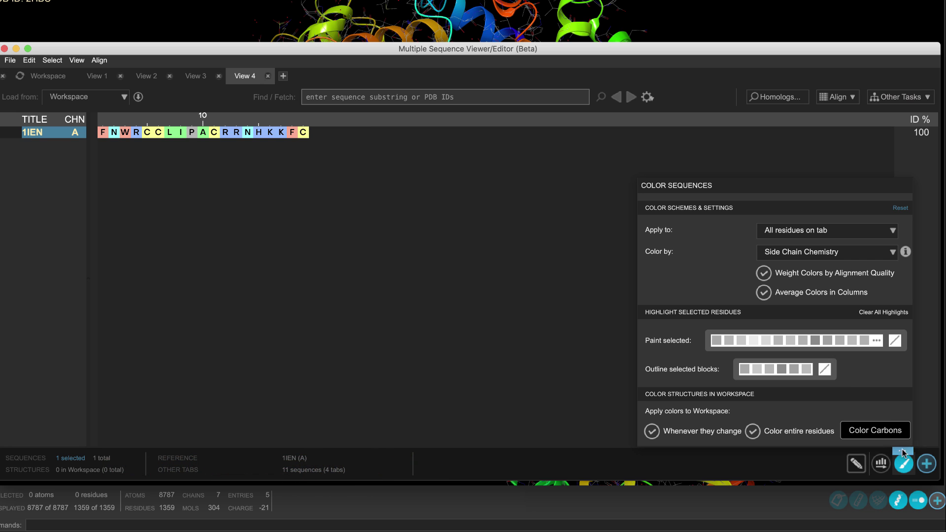
{"action": "left_click", "coordinate": [788, 252]}
{"action": "left_click", "coordinate": [785, 448]}
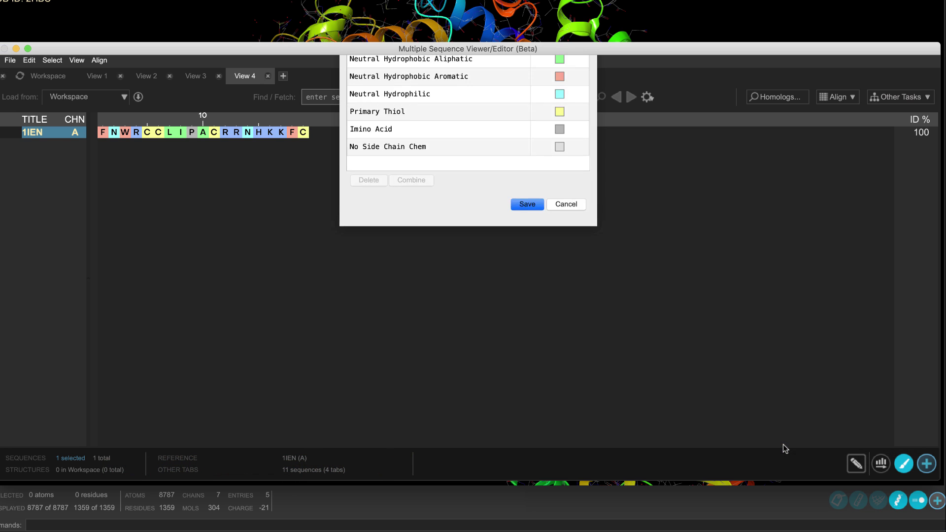
{"action": "left_click", "coordinate": [414, 89]}
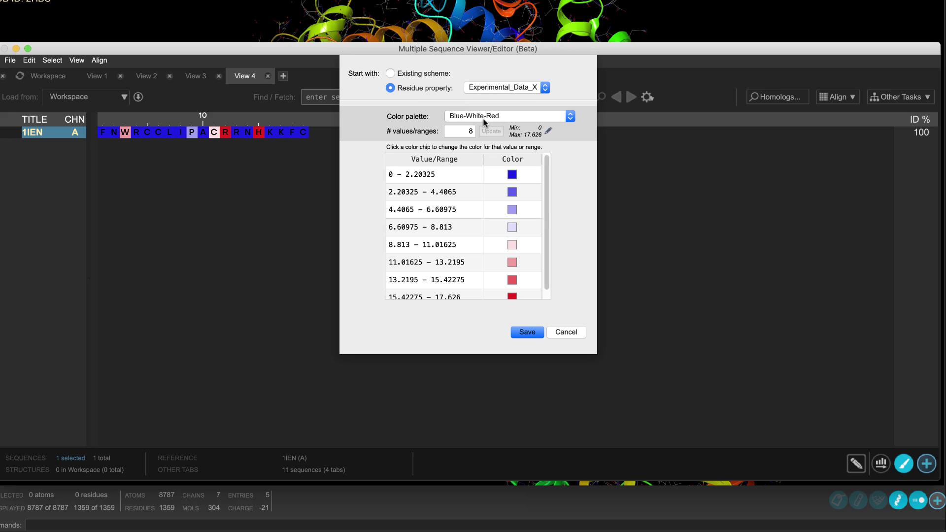
{"action": "left_click", "coordinate": [525, 331]}
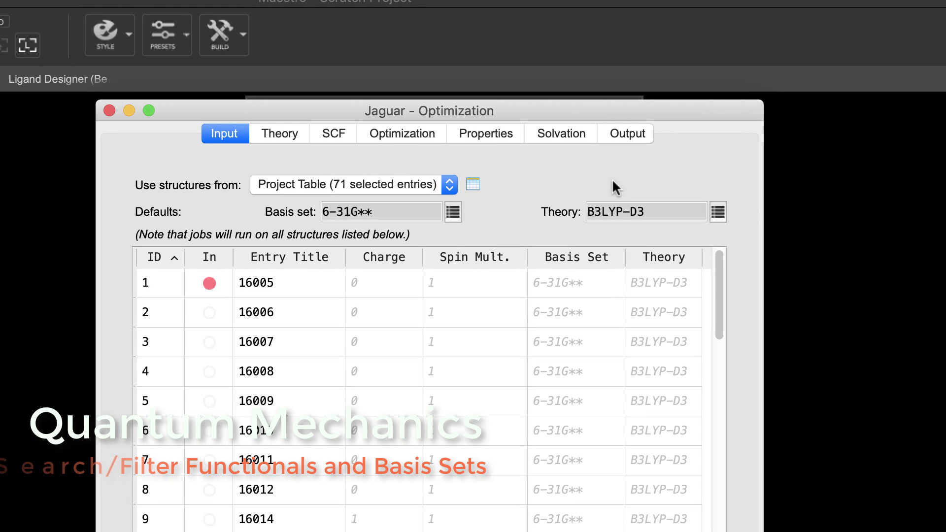
Step: Search basis sets for 'lac', filter to Diffuse functions, and choose LACVP++**
{"action": "left_click", "coordinate": [452, 211]}
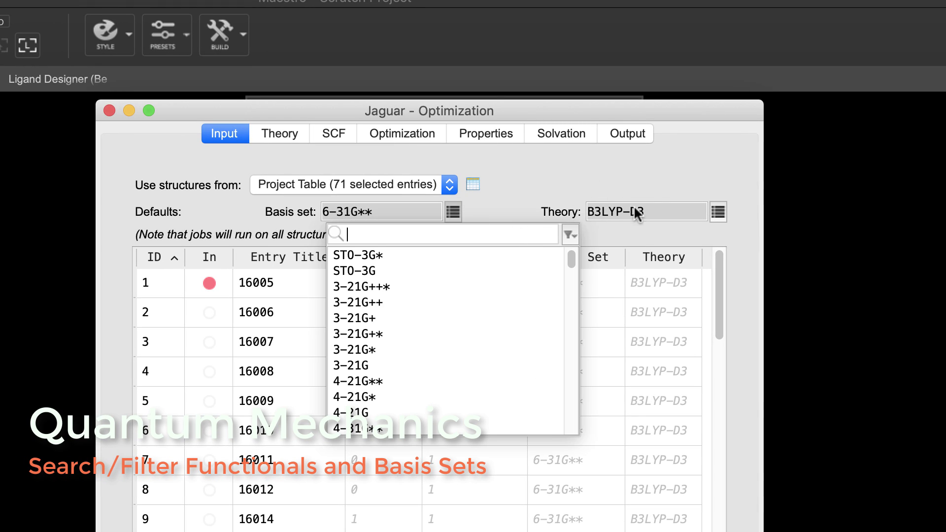
{"action": "left_click", "coordinate": [717, 212]}
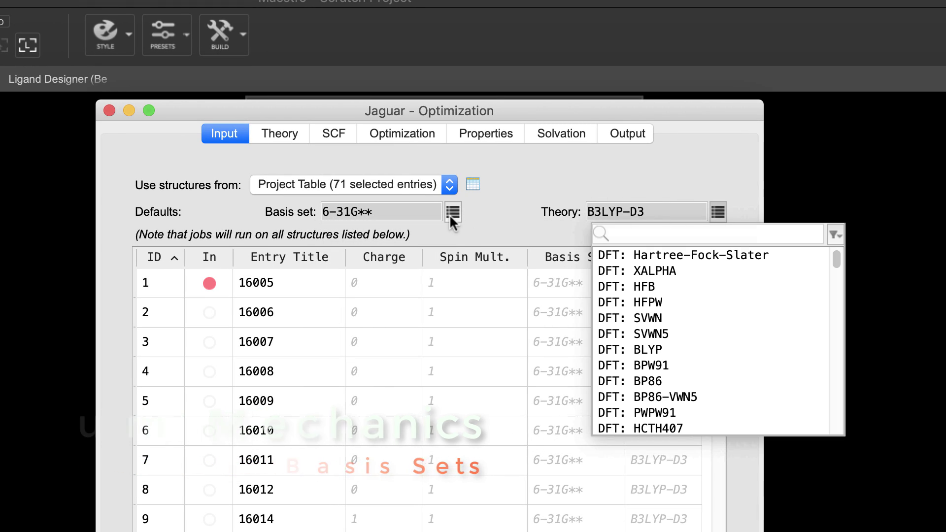
{"action": "left_click", "coordinate": [452, 212]}
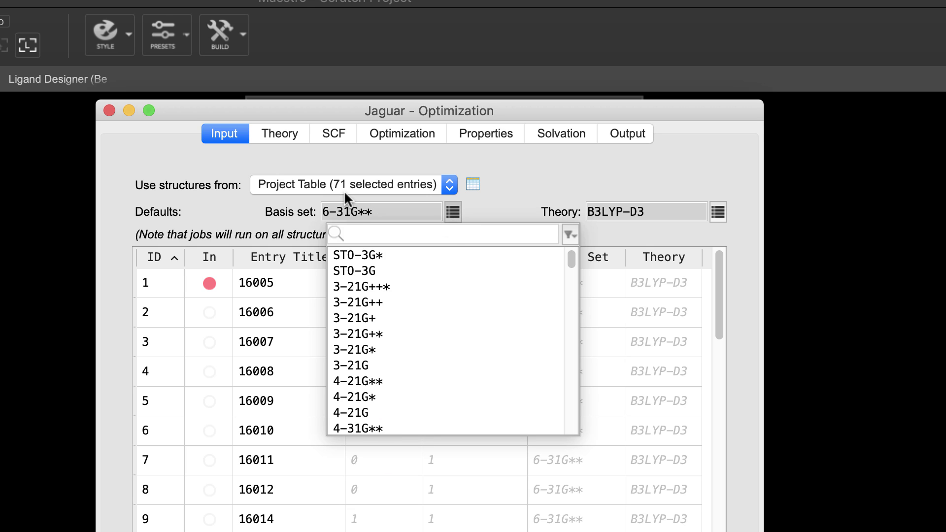
{"action": "type", "text": "lac"}
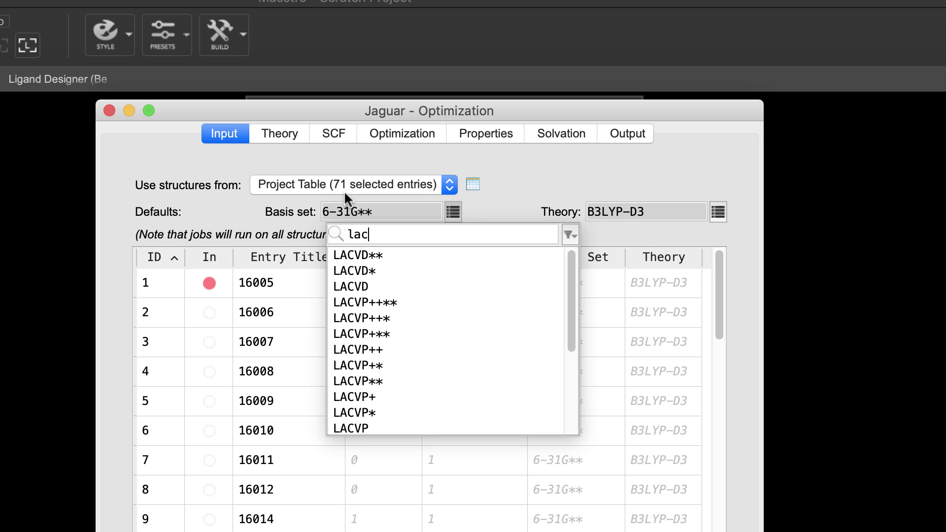
{"action": "left_click", "coordinate": [569, 235]}
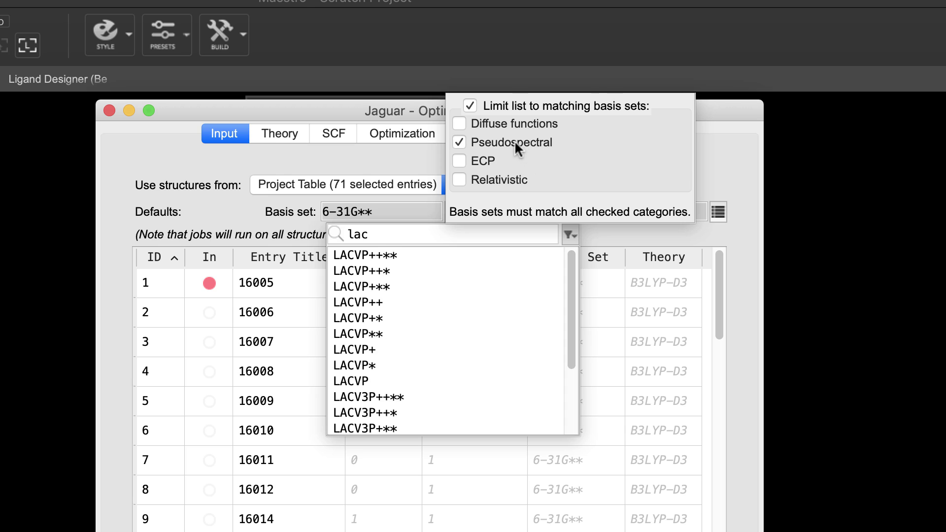
{"action": "left_click", "coordinate": [509, 123]}
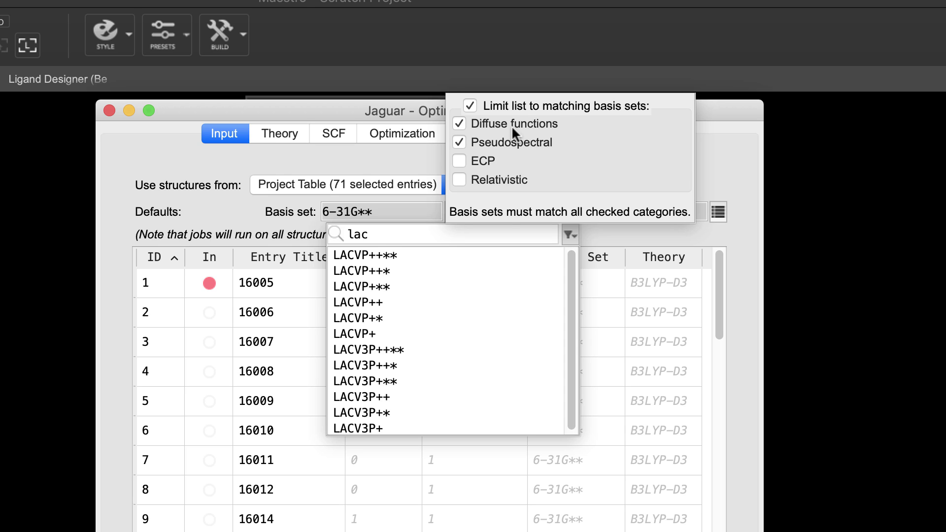
{"action": "left_click", "coordinate": [351, 256]}
{"action": "left_click", "coordinate": [350, 256]}
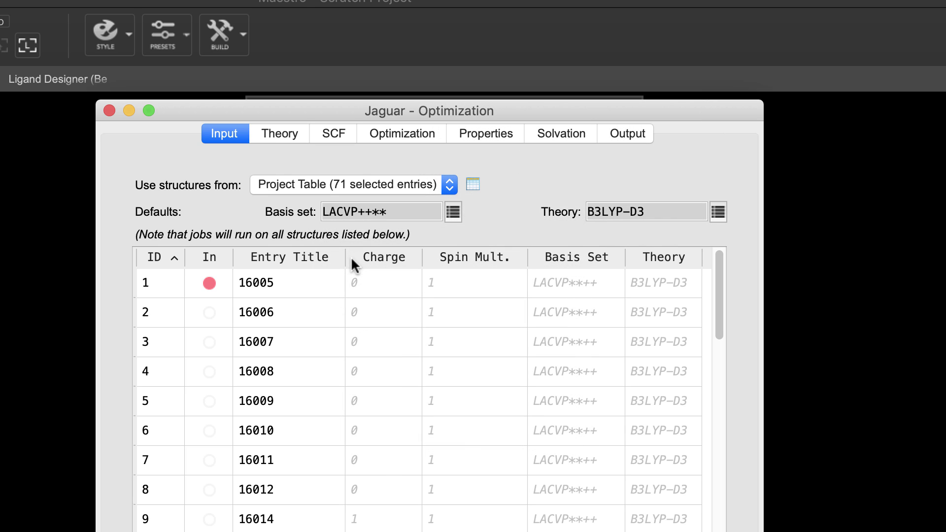
Step: Search theory methods for 'm0', filter to Recommended, and choose M06-2X-D3
{"action": "left_click", "coordinate": [718, 210]}
{"action": "type", "text": "m0"}
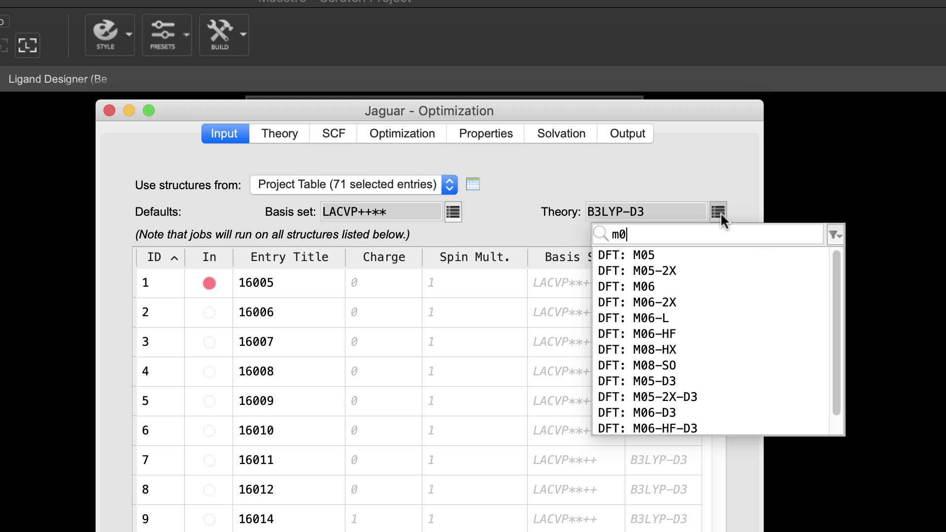
{"action": "left_click", "coordinate": [834, 235]}
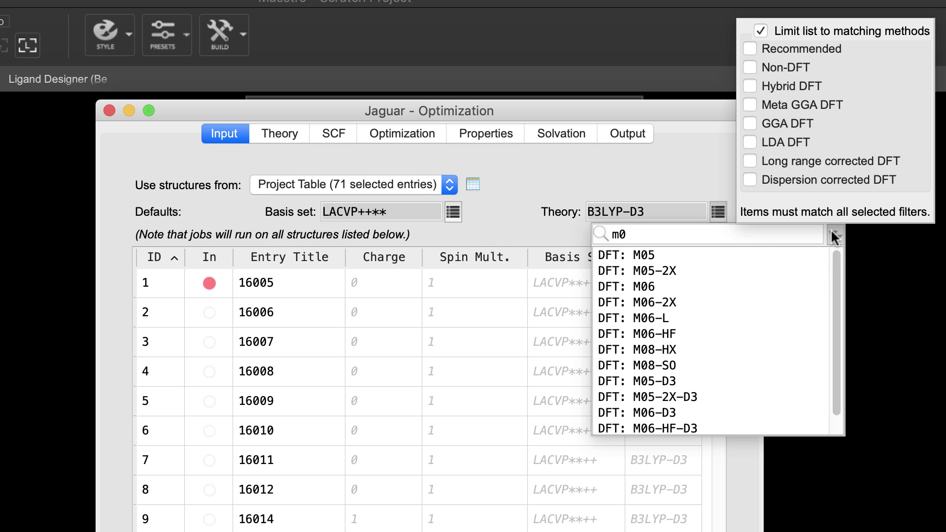
{"action": "left_click", "coordinate": [778, 48]}
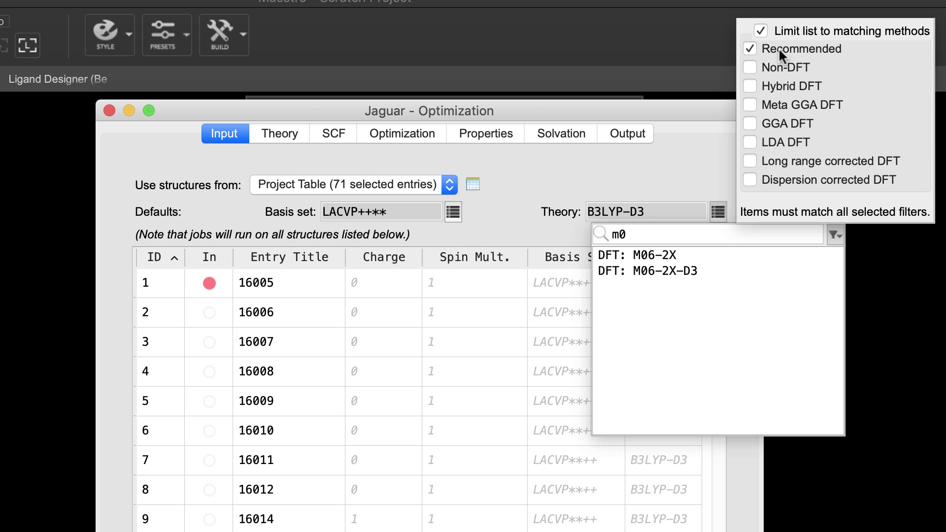
{"action": "left_click", "coordinate": [644, 269]}
{"action": "left_click", "coordinate": [642, 269]}
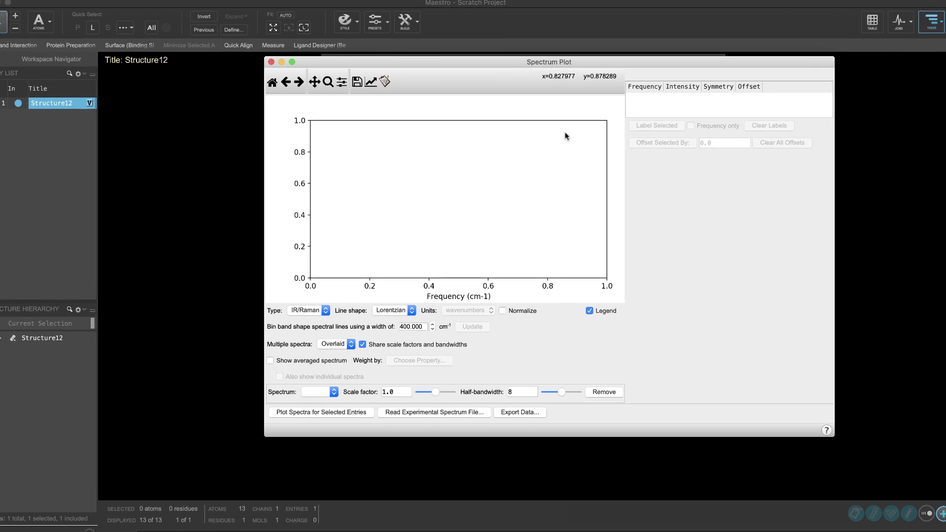
Step: Plot Structure12's Raman spectrum from raman_vib.spm, then view the Radar Plot Appender output and its LiveDesign radar plot
{"action": "left_click", "coordinate": [321, 412]}
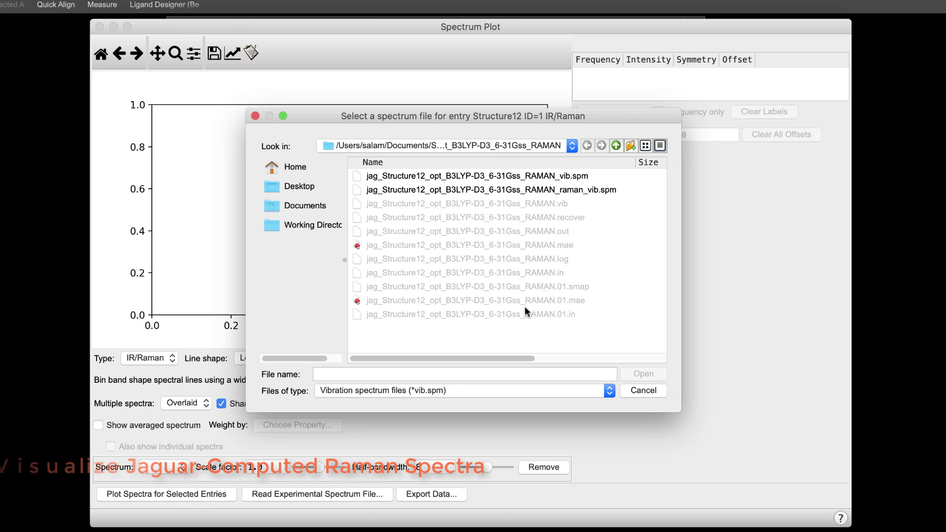
{"action": "double_click", "coordinate": [581, 191]}
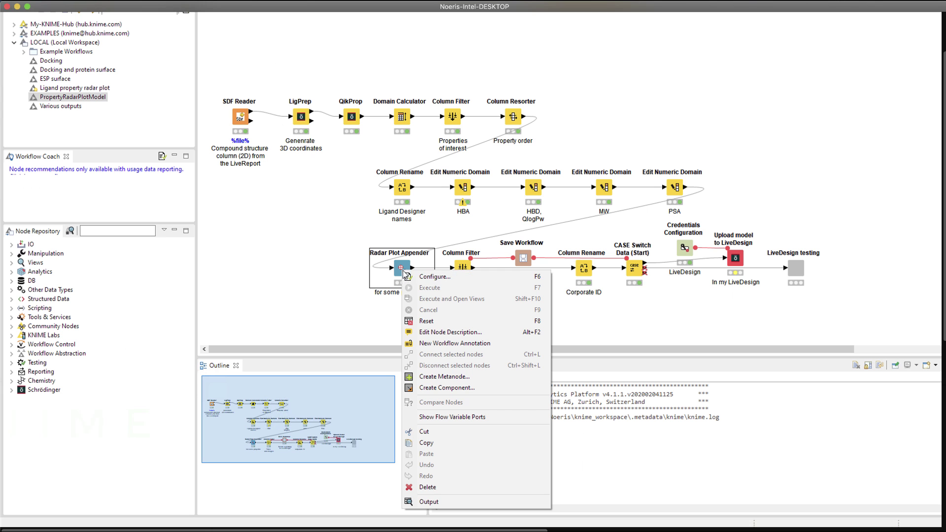
{"action": "left_click", "coordinate": [456, 502]}
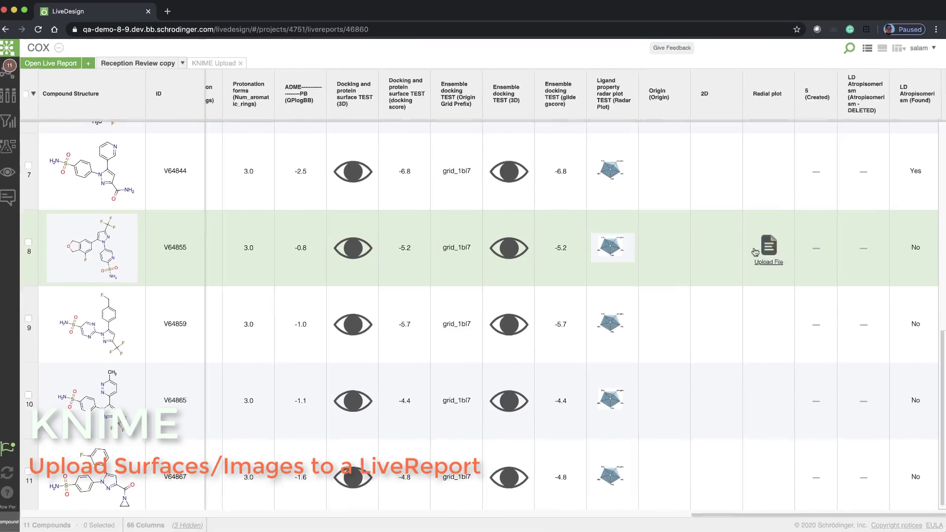
{"action": "mouse_move", "coordinate": [633, 244]}
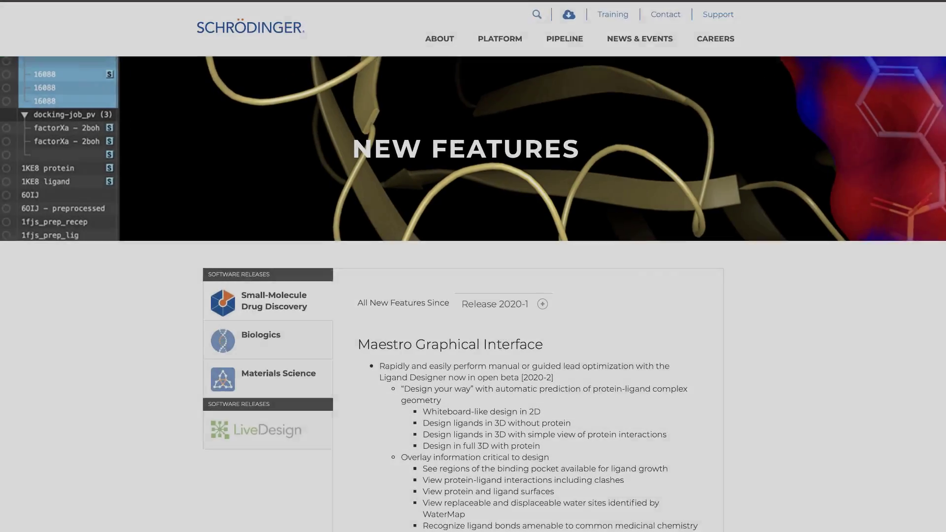
{"action": "scroll", "coordinate": [542, 266], "scroll_direction": "down", "scroll_amount": 10}
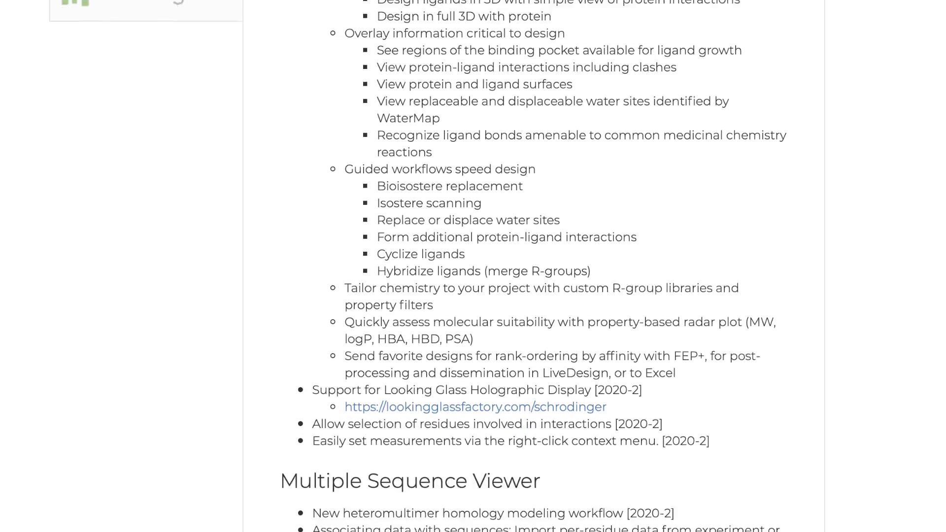
{"action": "scroll", "coordinate": [542, 266], "scroll_direction": "down", "scroll_amount": 10}
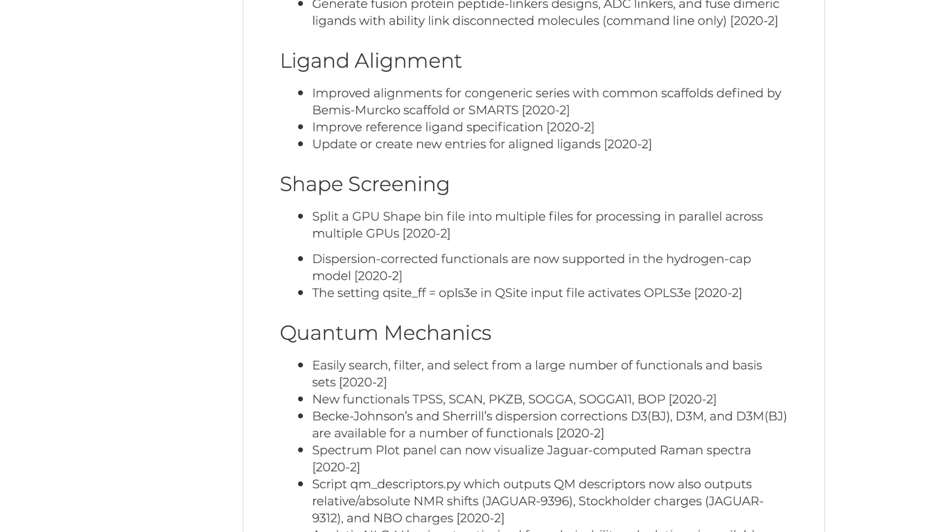
{"action": "scroll", "coordinate": [542, 266], "scroll_direction": "down", "scroll_amount": 5}
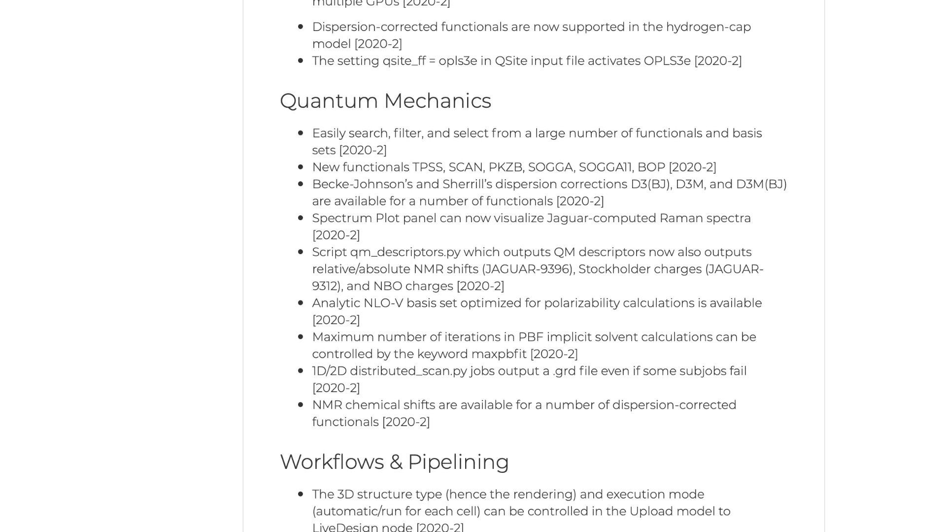
{"action": "scroll", "coordinate": [542, 266], "scroll_direction": "up", "scroll_amount": 20}
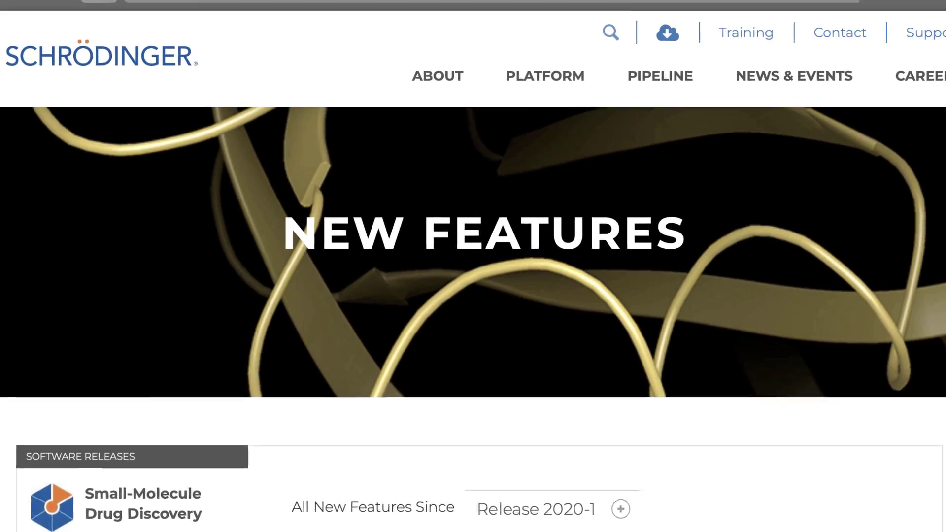